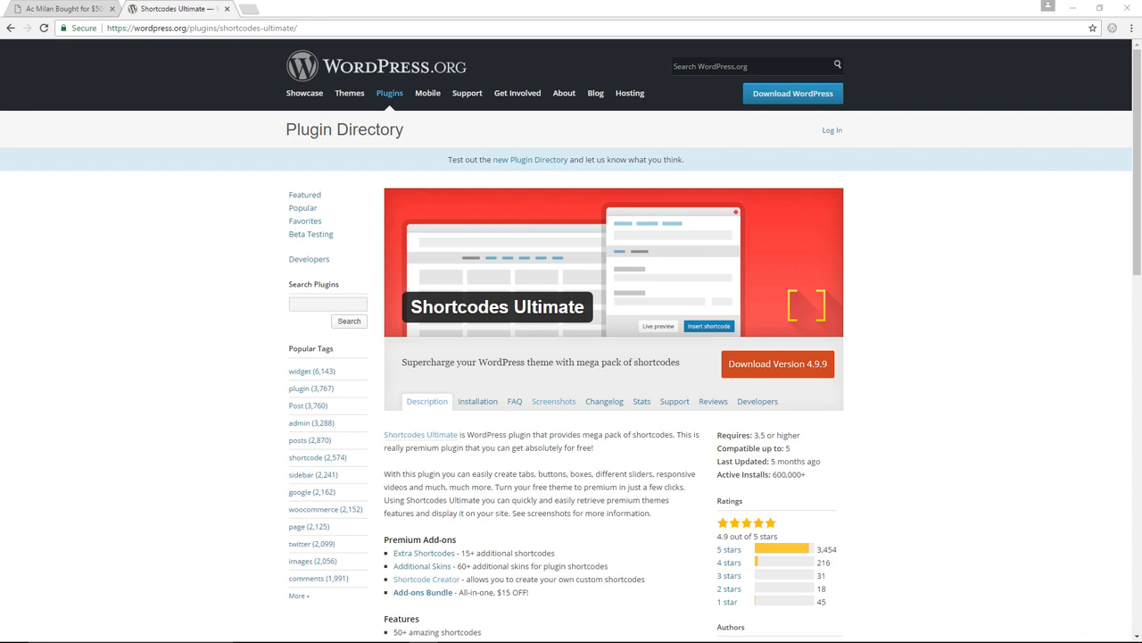
Step: Examine the Shortcodes Ultimate plugin page and its screenshots of the generator, buttons, tabs, accordions, boxes and sliders
scroll(774, 258, "down", 1)
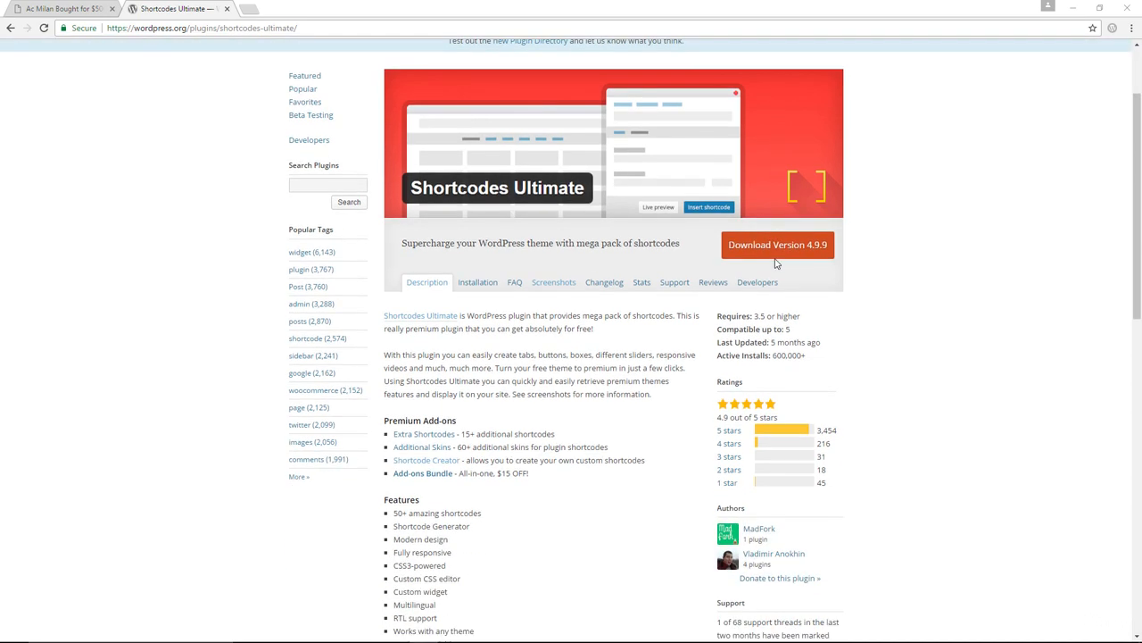
scroll(773, 264, "up", 1)
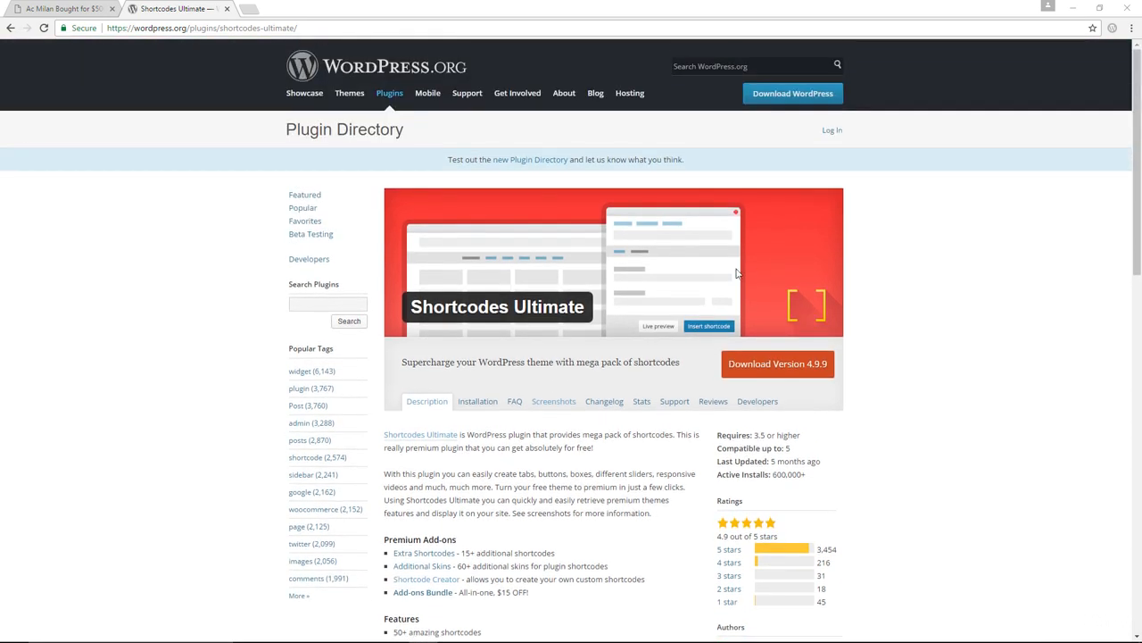
left_click(548, 403)
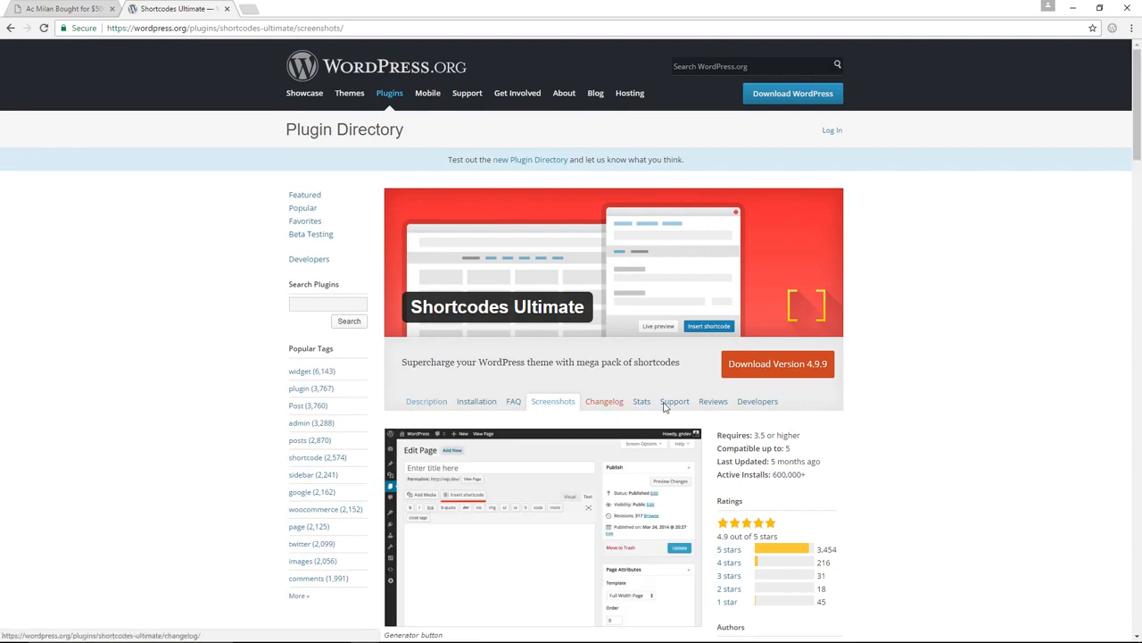
scroll(678, 407, "down", 2)
scroll(683, 408, "down", 2)
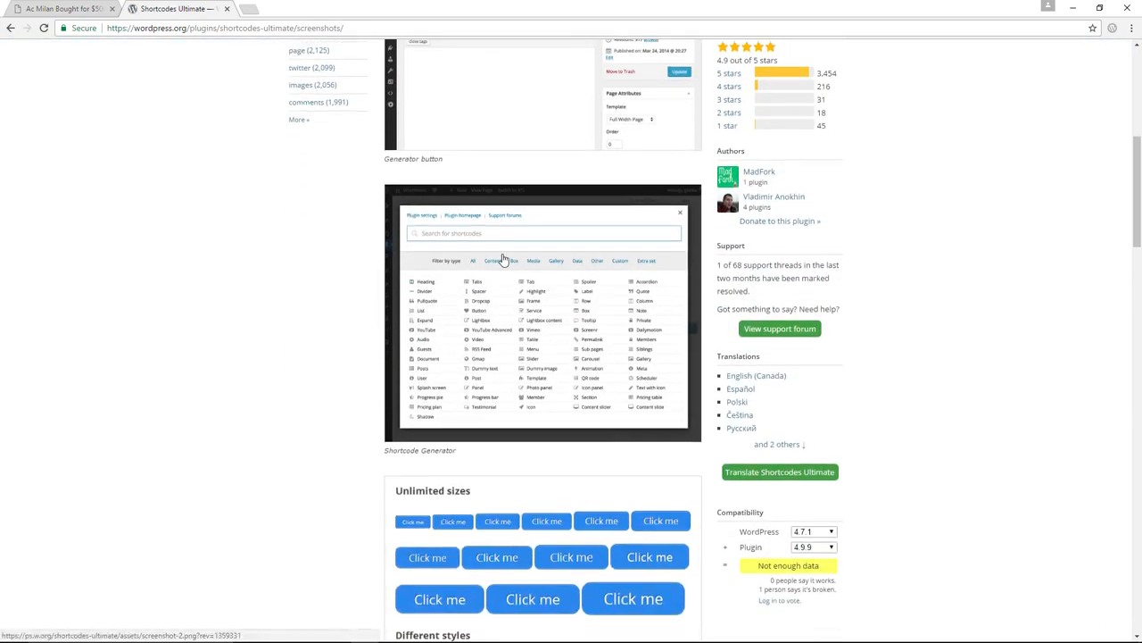
scroll(508, 259, "down", 3)
scroll(506, 270, "down", 4)
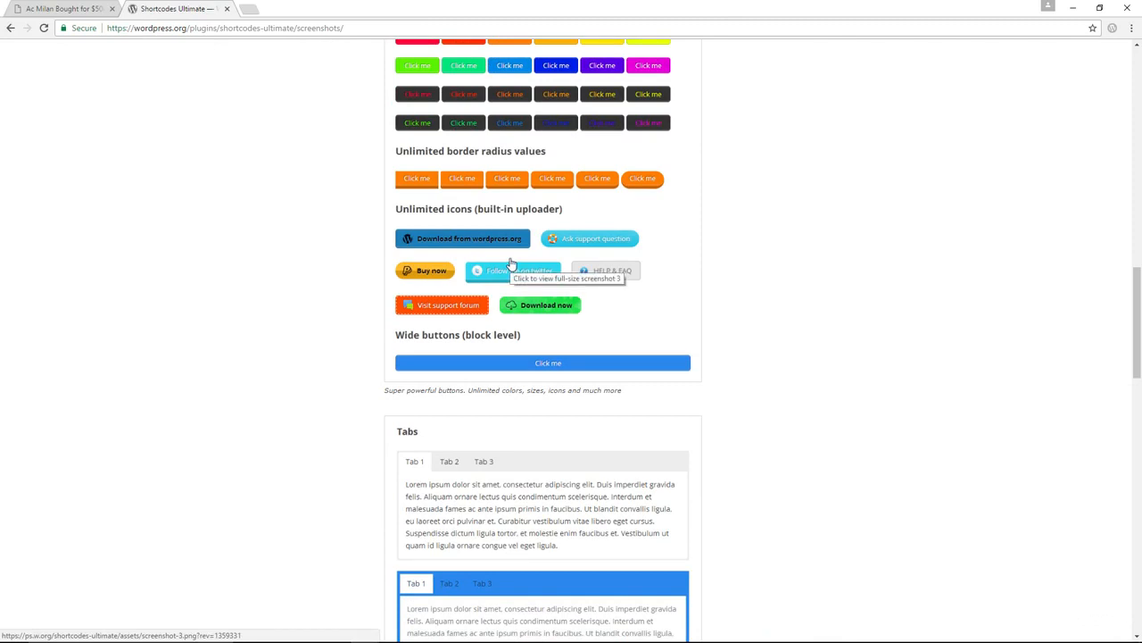
scroll(518, 263, "down", 3)
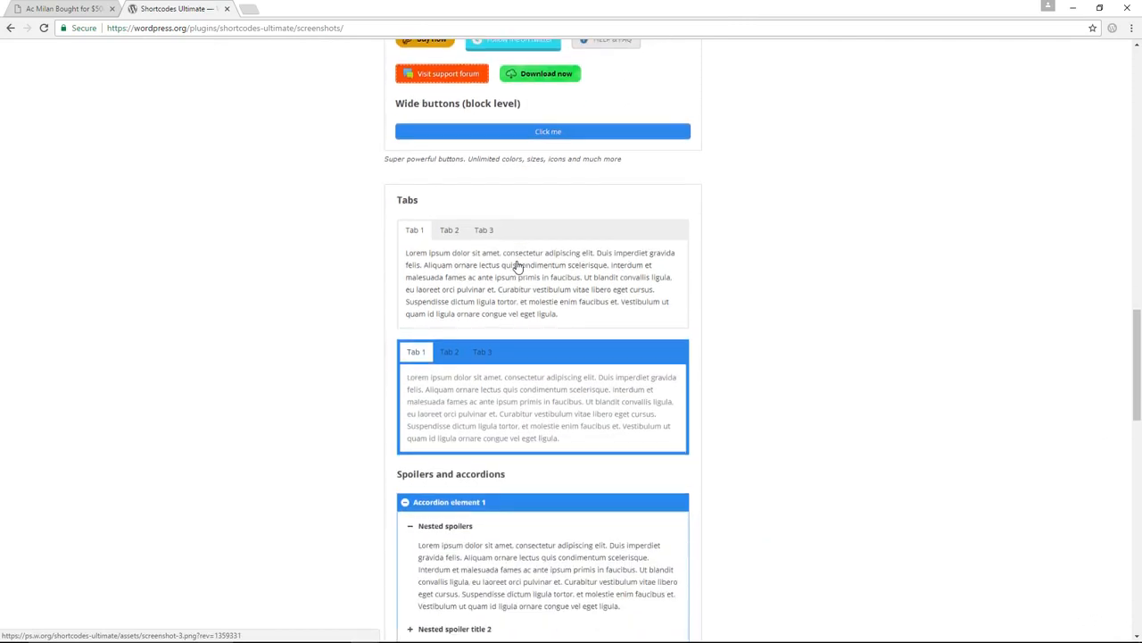
scroll(486, 321, "down", 2)
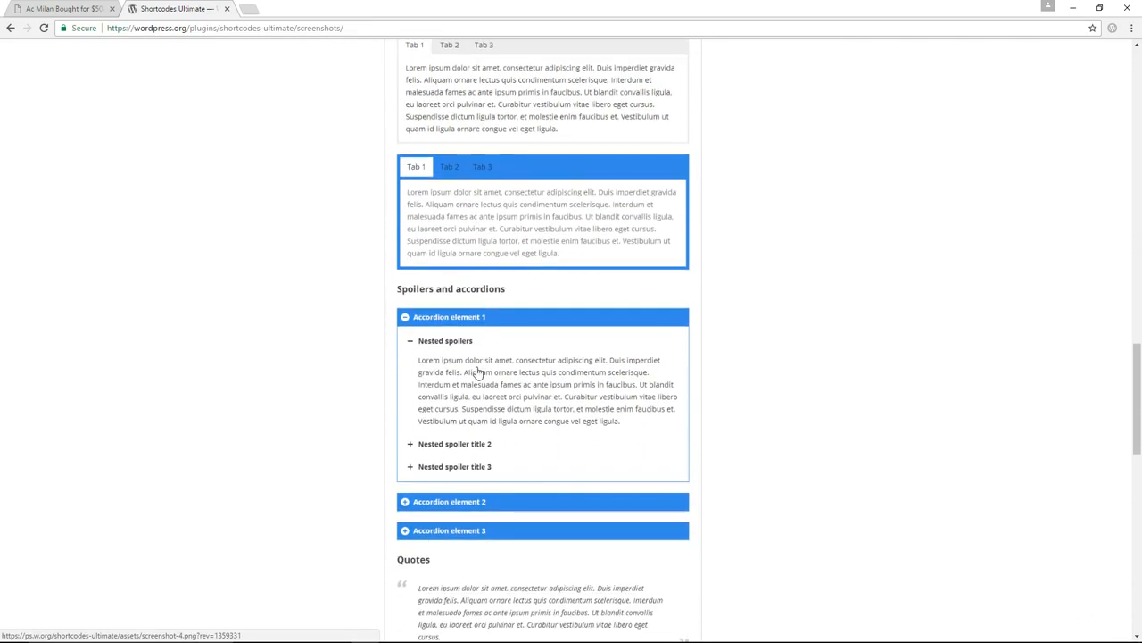
scroll(477, 373, "down", 2)
scroll(479, 373, "down", 1)
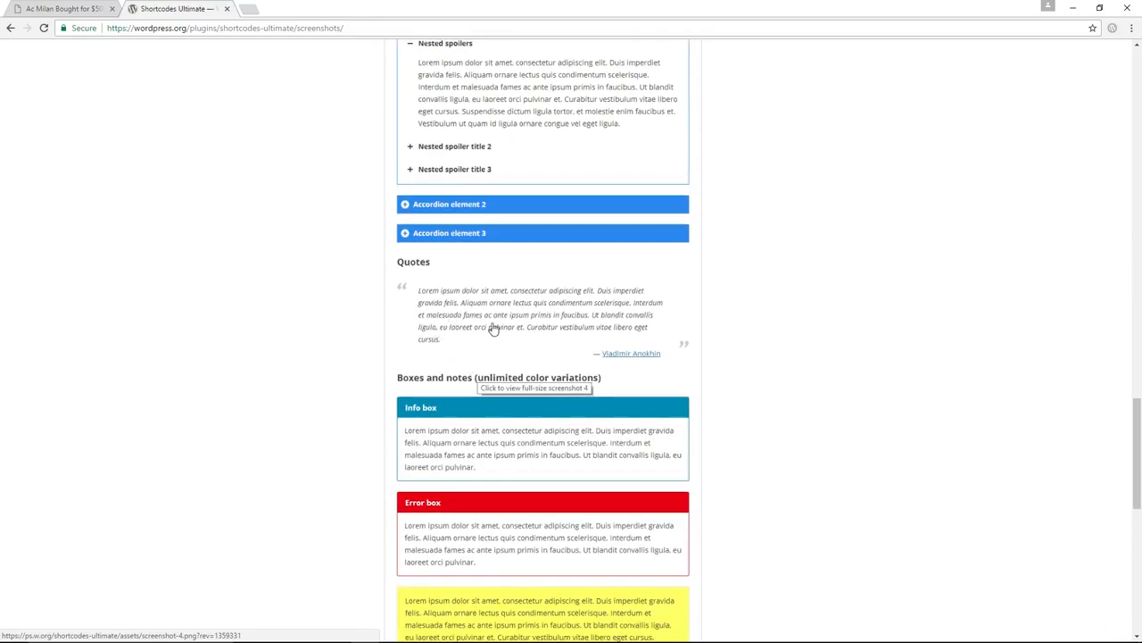
scroll(516, 330, "down", 2)
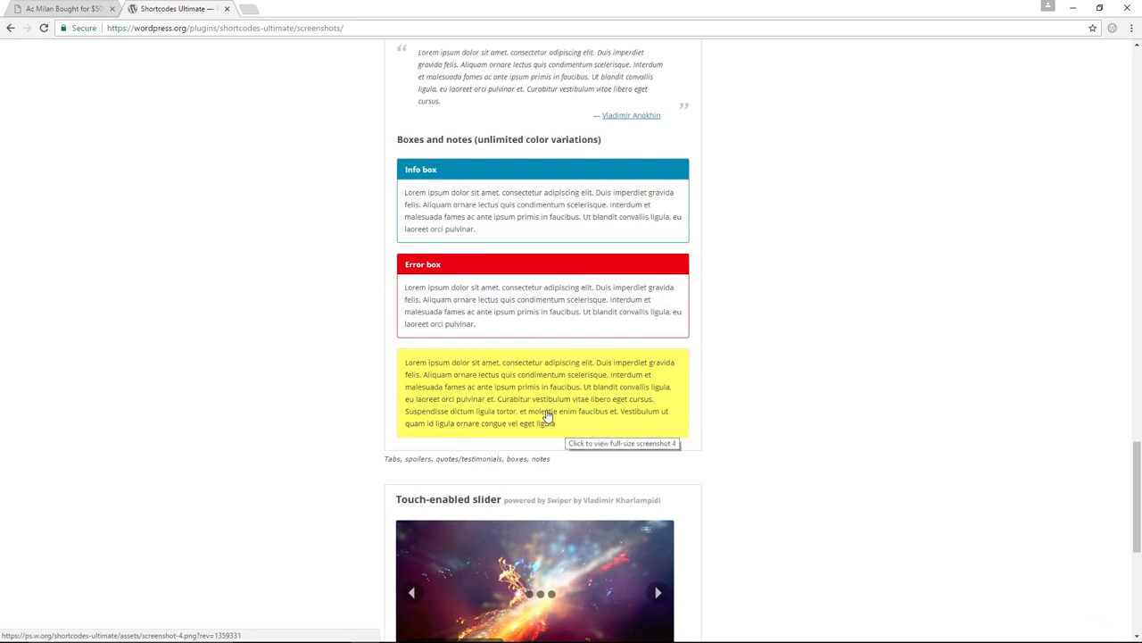
scroll(577, 331, "down", 3)
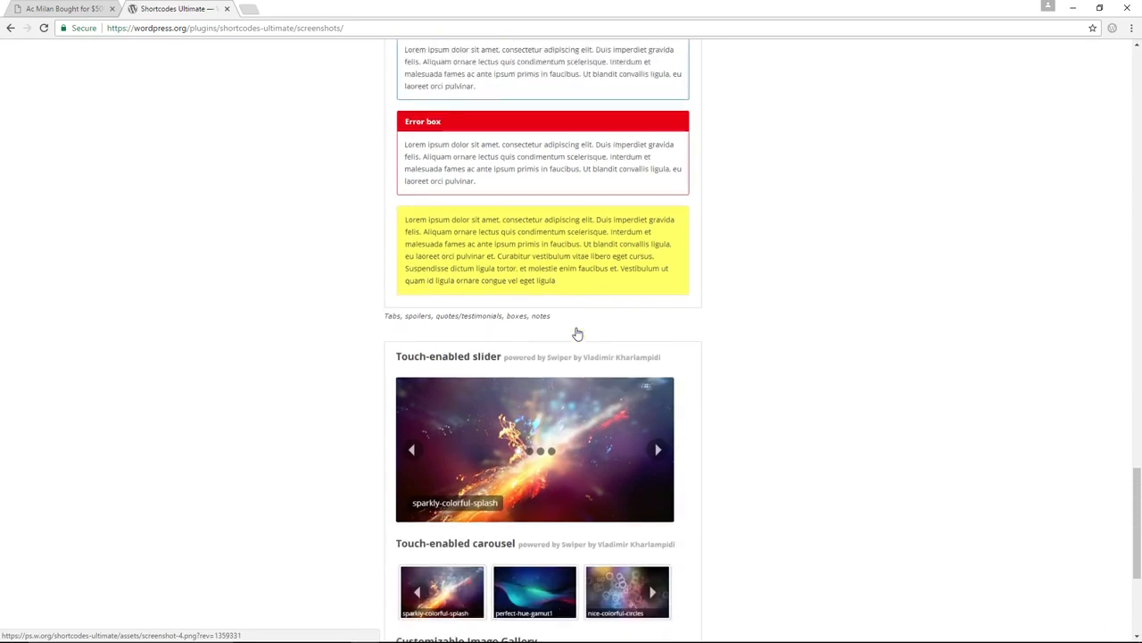
scroll(504, 396, "down", 2)
scroll(640, 416, "up", 9)
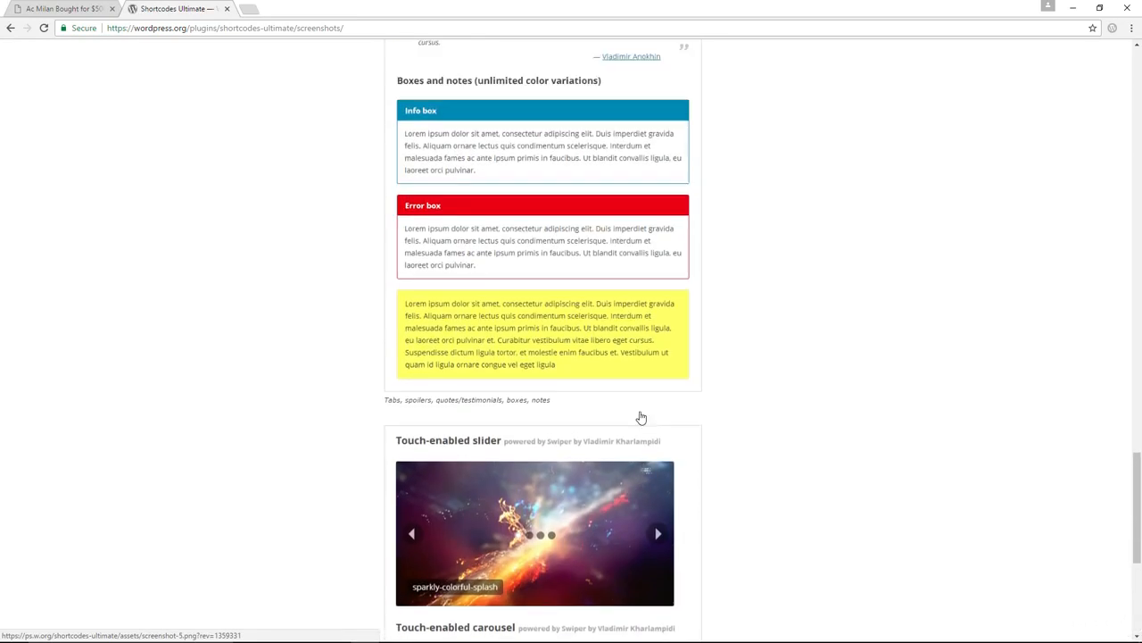
scroll(640, 417, "up", 10)
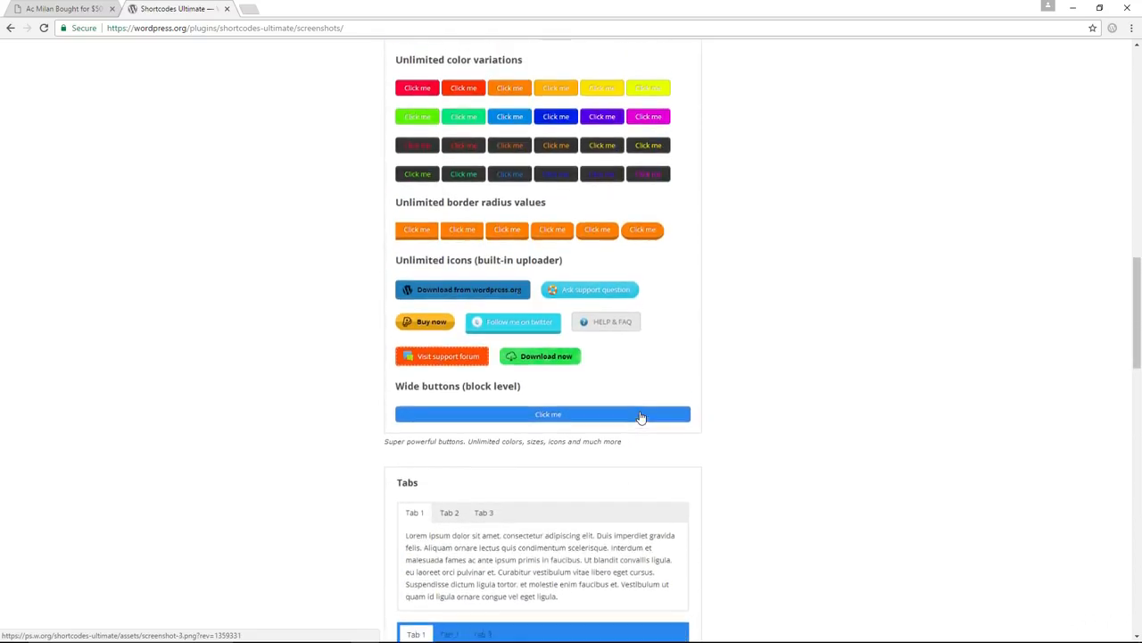
scroll(640, 416, "up", 2)
scroll(650, 421, "up", 4)
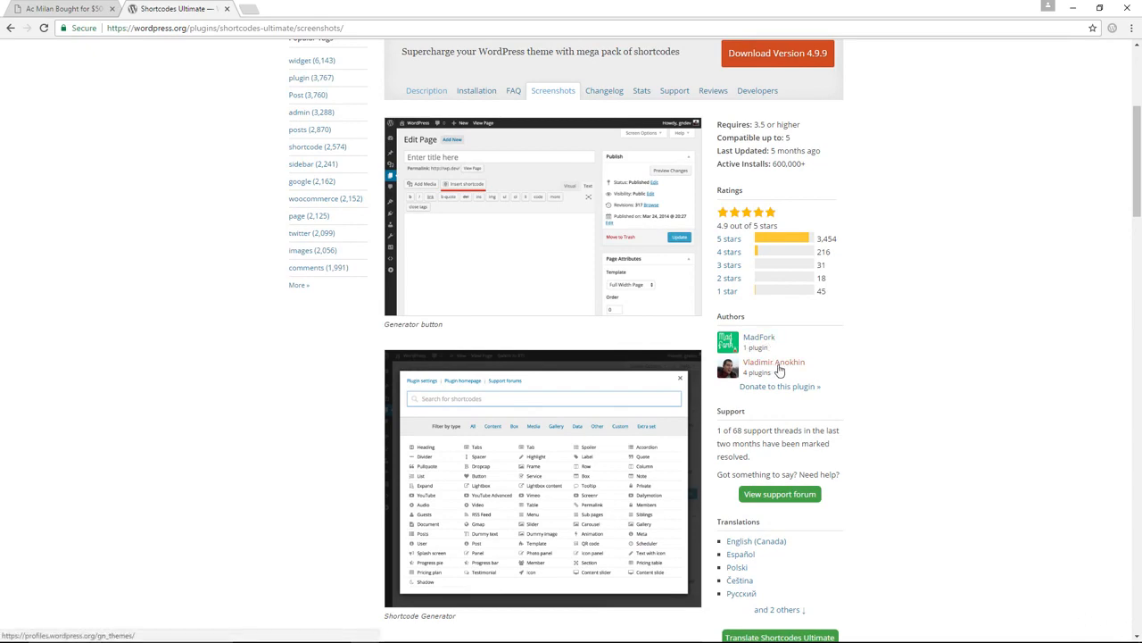
scroll(788, 374, "up", 4)
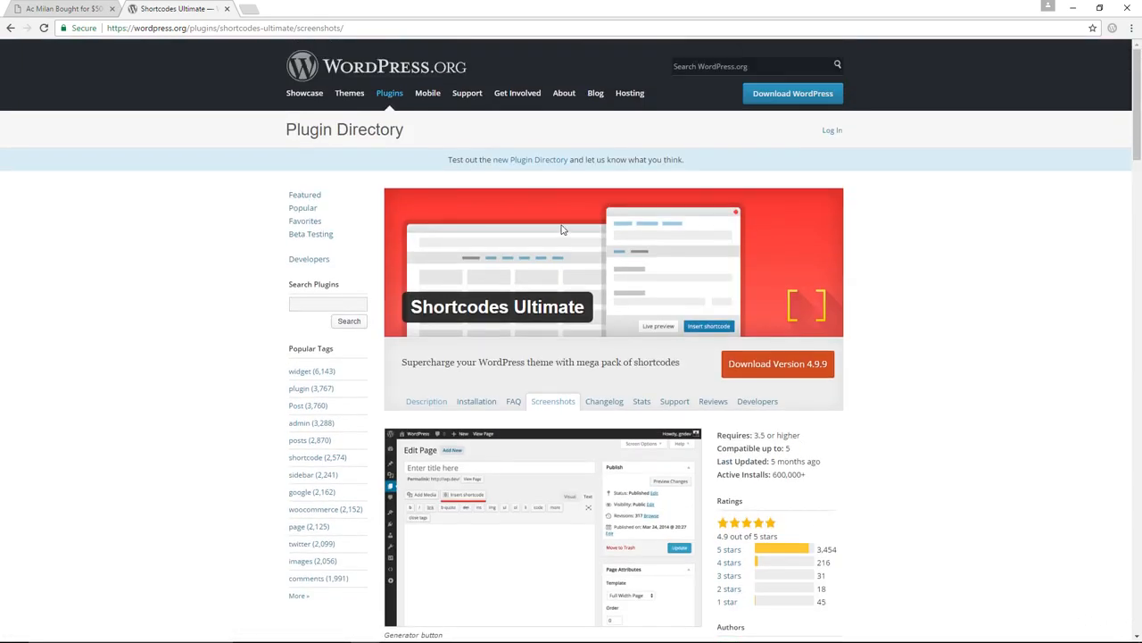
Step: Switch to the Uefa Blogger site and open the Shortcodes plugin's settings page in its dashboard
left_click(85, 8)
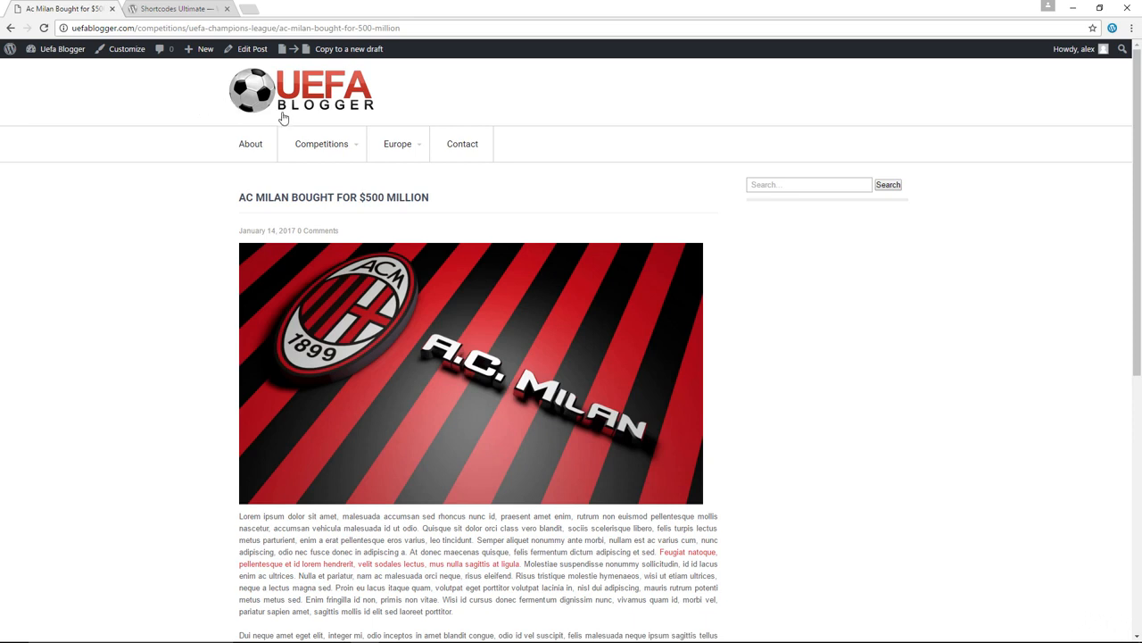
left_click(73, 51)
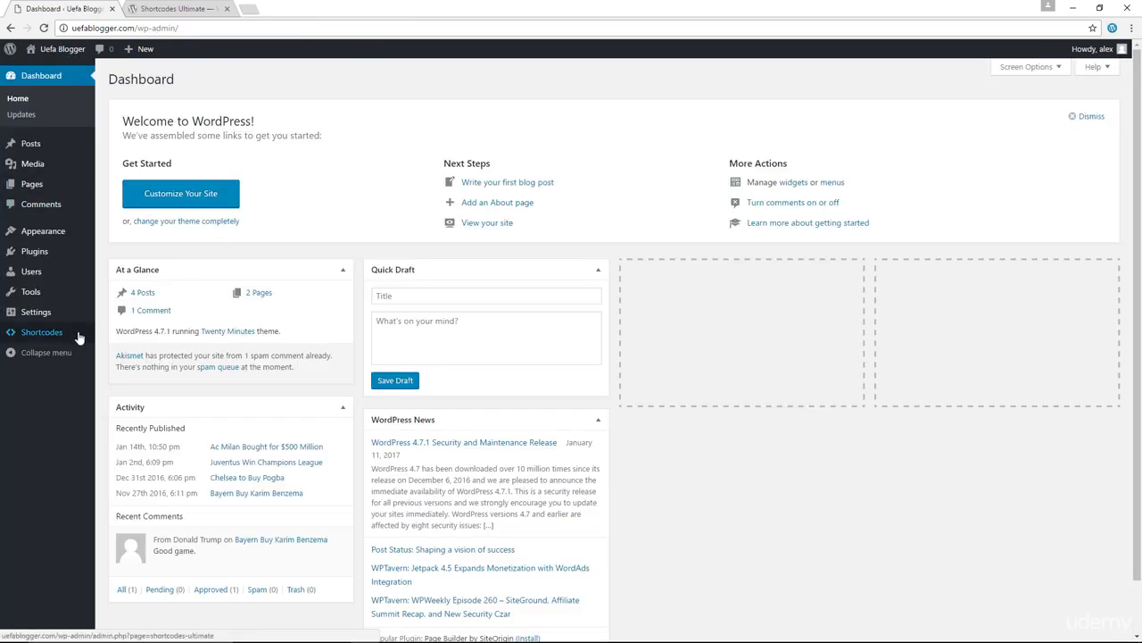
mouse_move(41, 332)
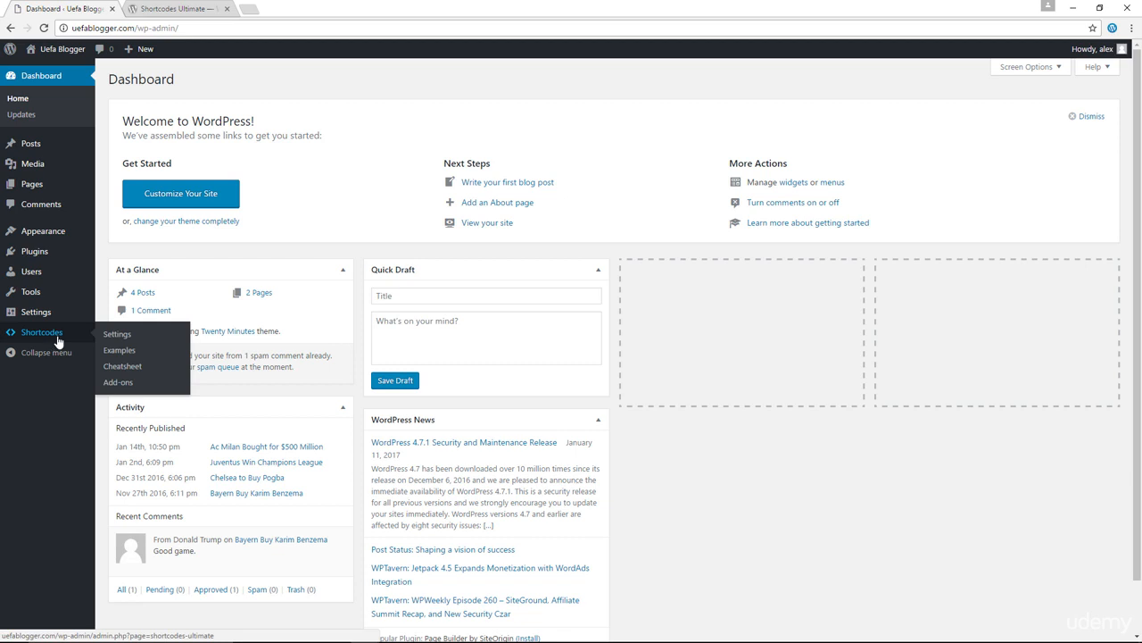
left_click(115, 335)
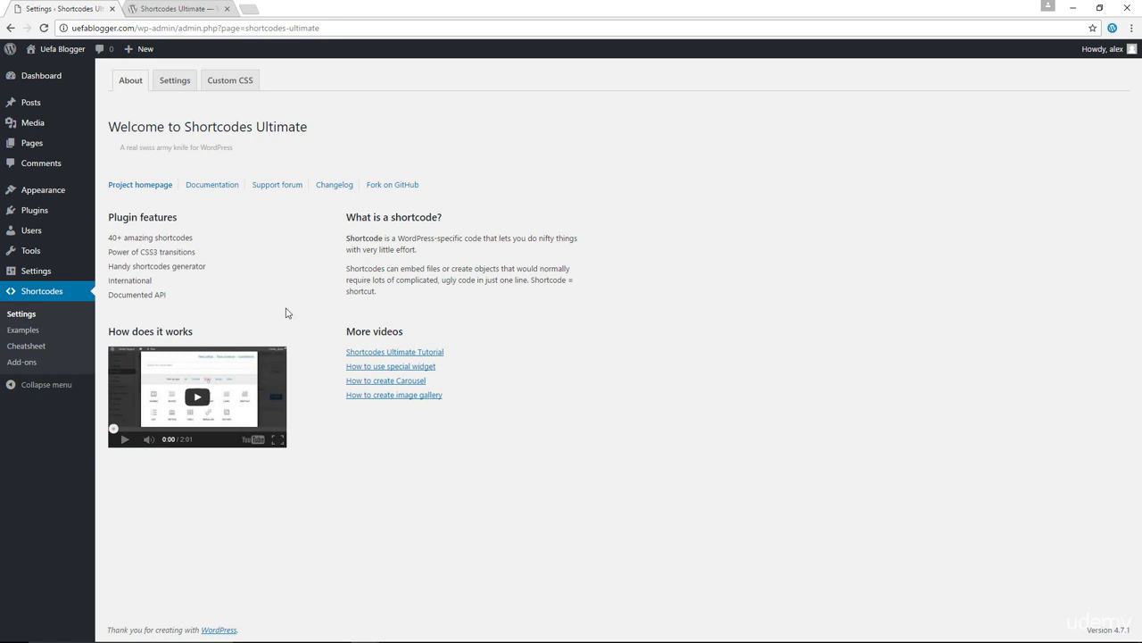
Step: Look through the plugin's documentation in the online knowledge base and return to the plugin's settings page
left_click(216, 187)
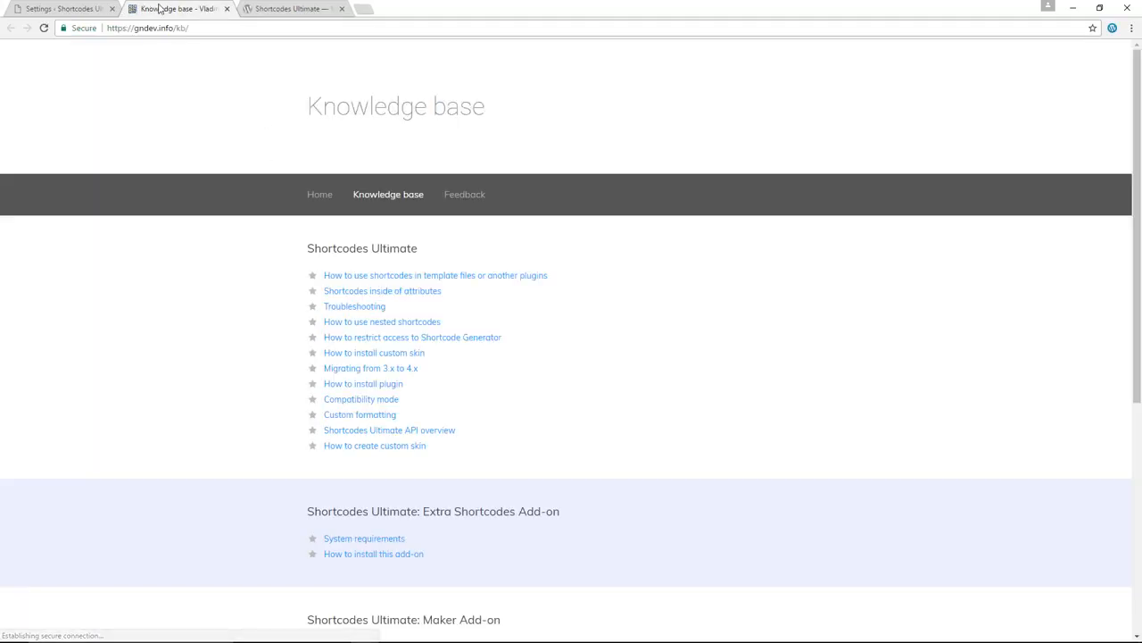
scroll(396, 325, "down", 2)
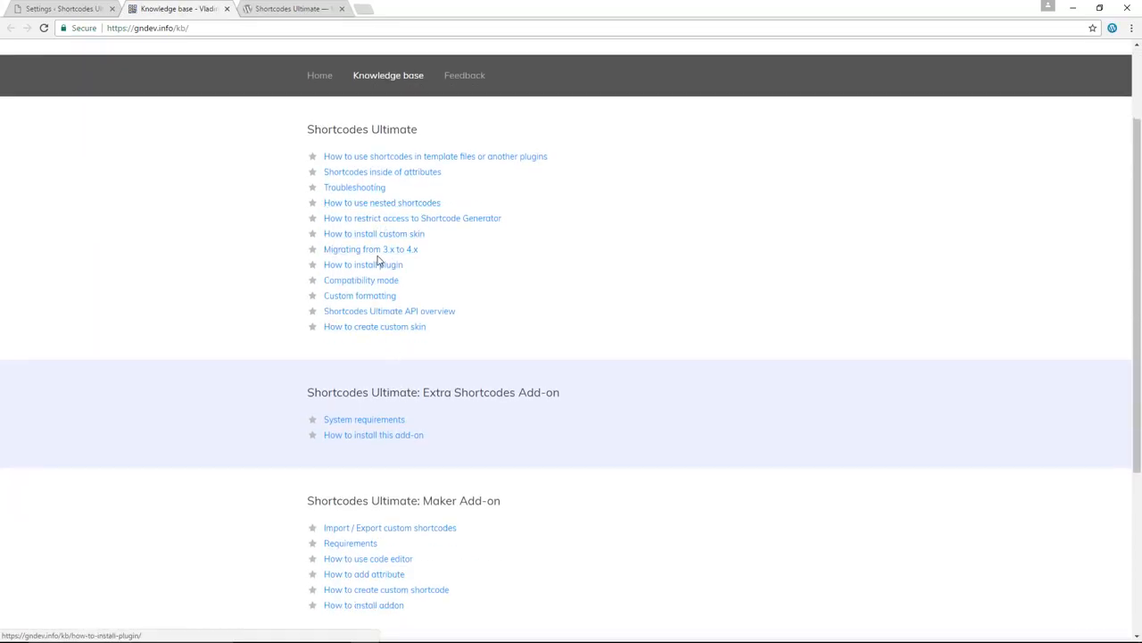
scroll(379, 259, "up", 2)
left_click(54, 8)
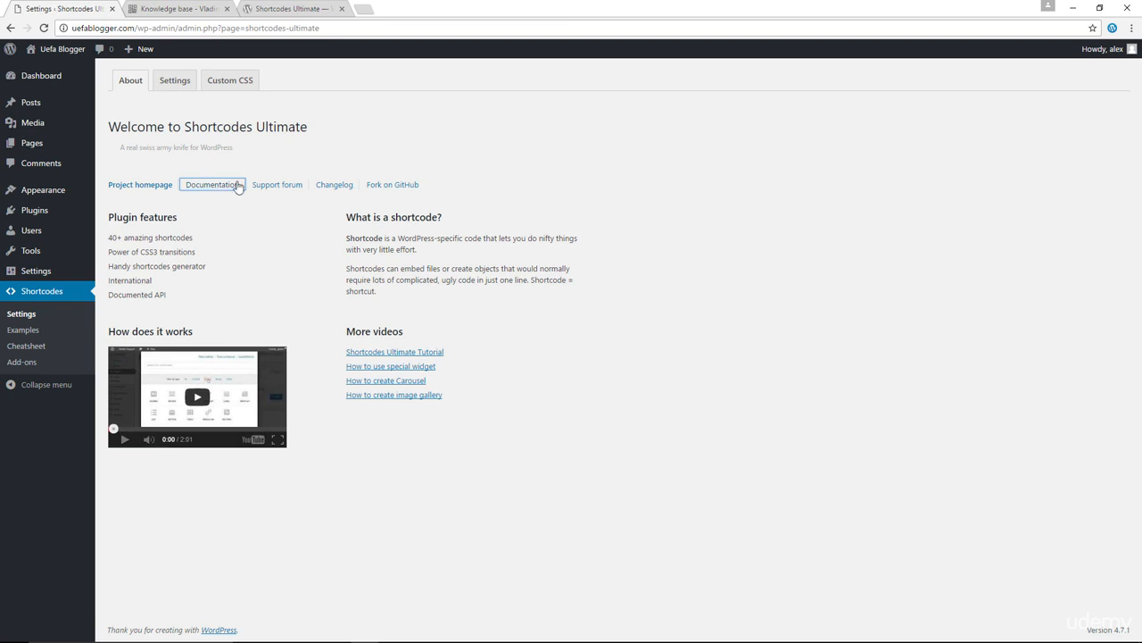
Step: Review the plugin's general settings and custom CSS options, including the original styles in content-shortcodes.css
left_click(175, 82)
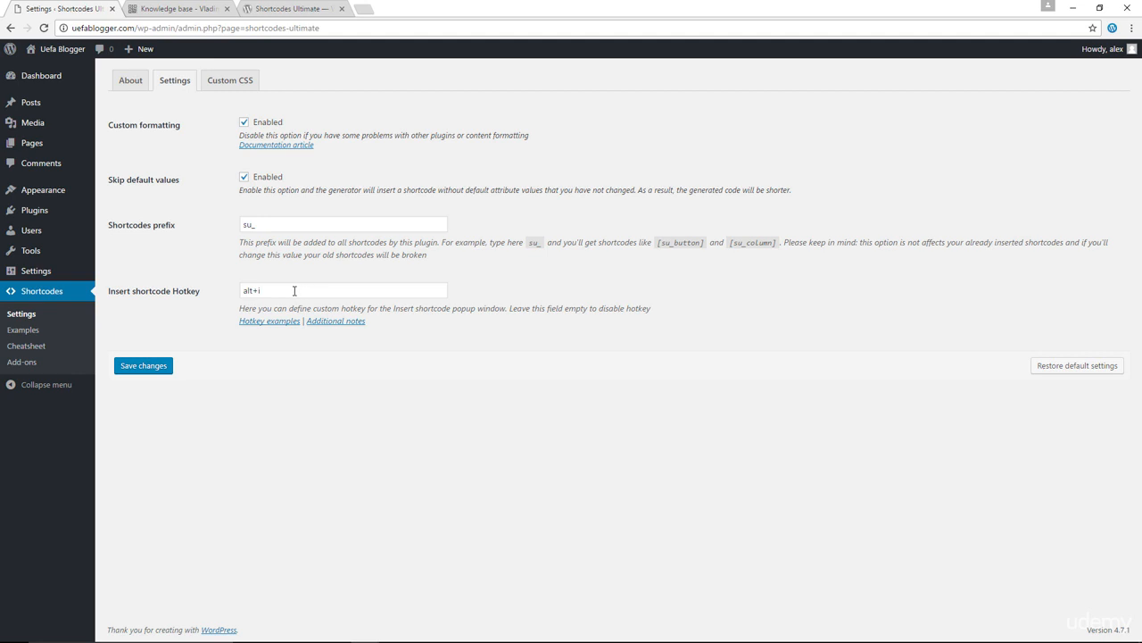
left_click(230, 85)
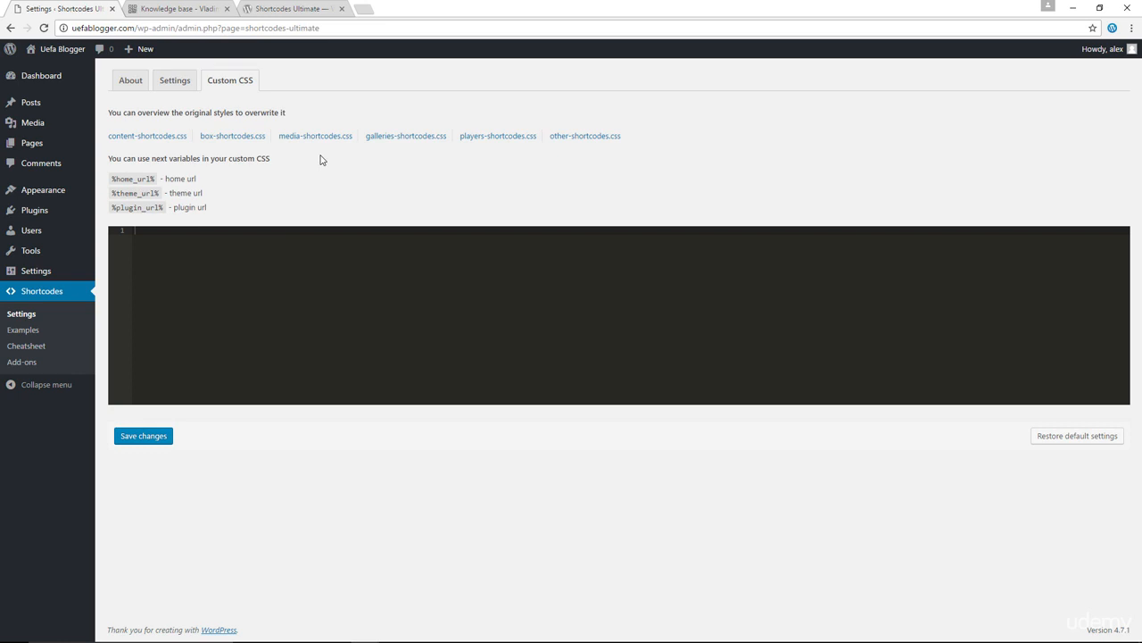
left_click(152, 136)
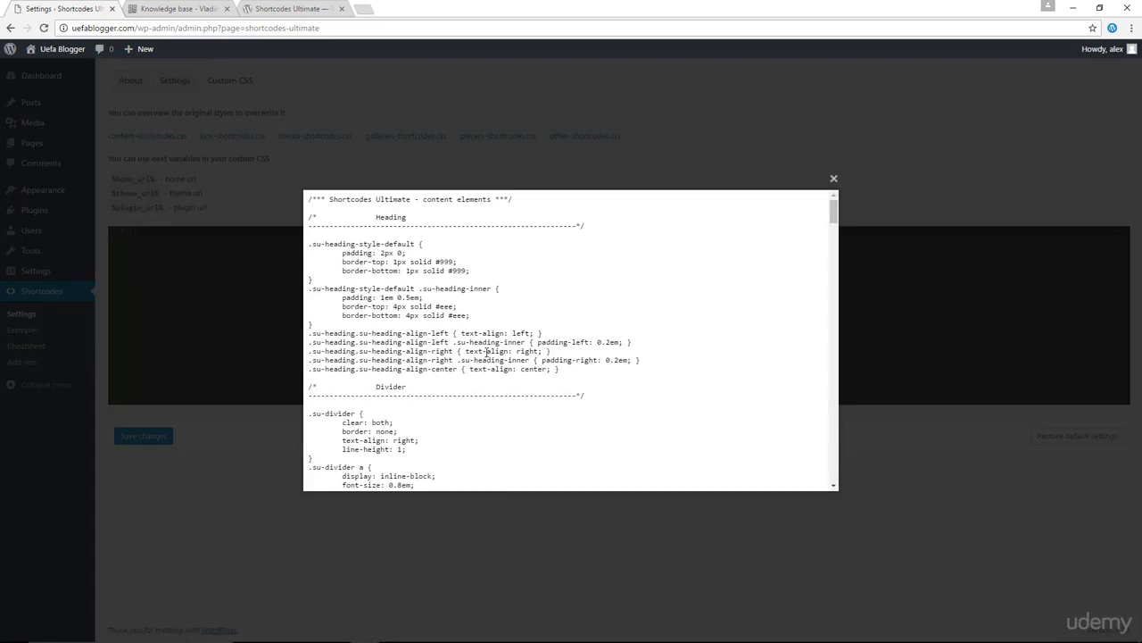
left_click(834, 179)
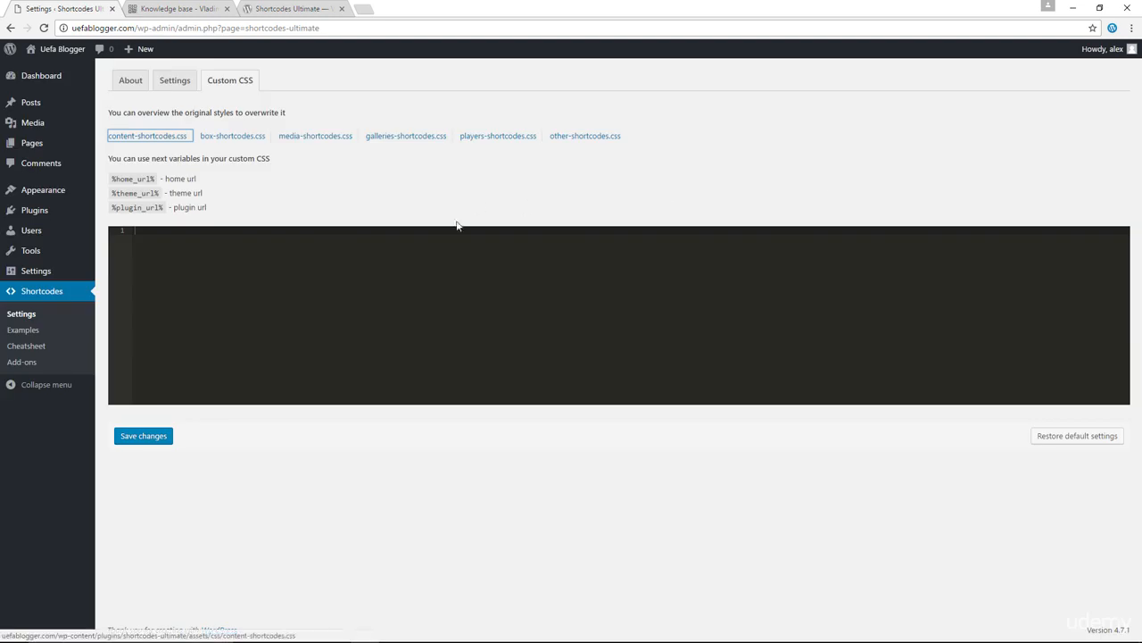
Step: Go to the live site and open the post "Ac Milan Bought for $500 Million" for editing
left_click(77, 53)
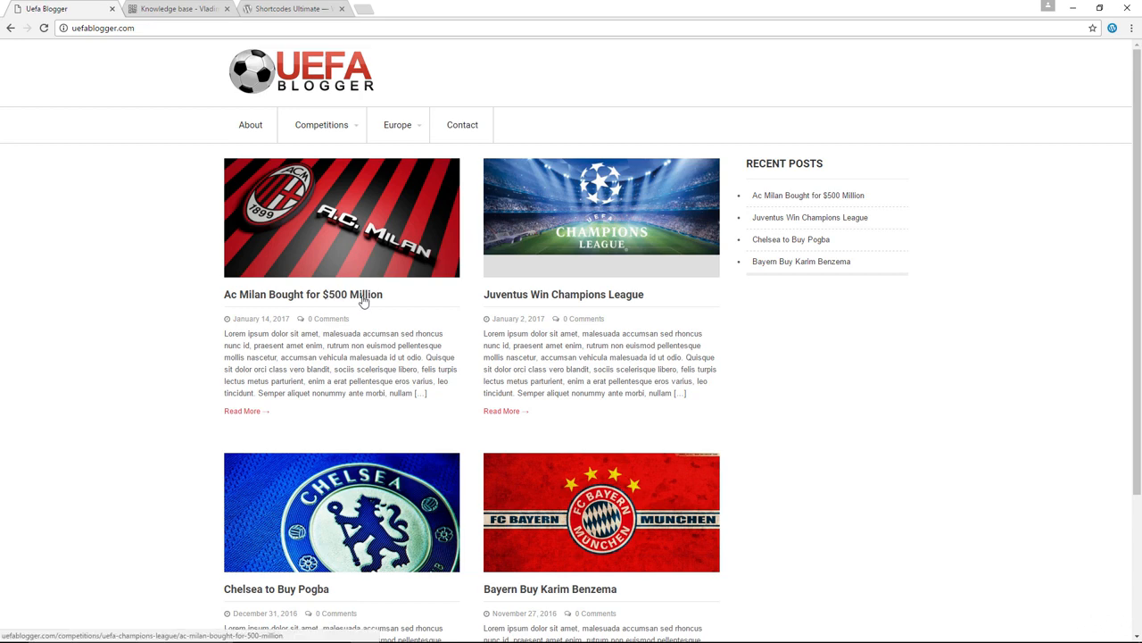
left_click(357, 301)
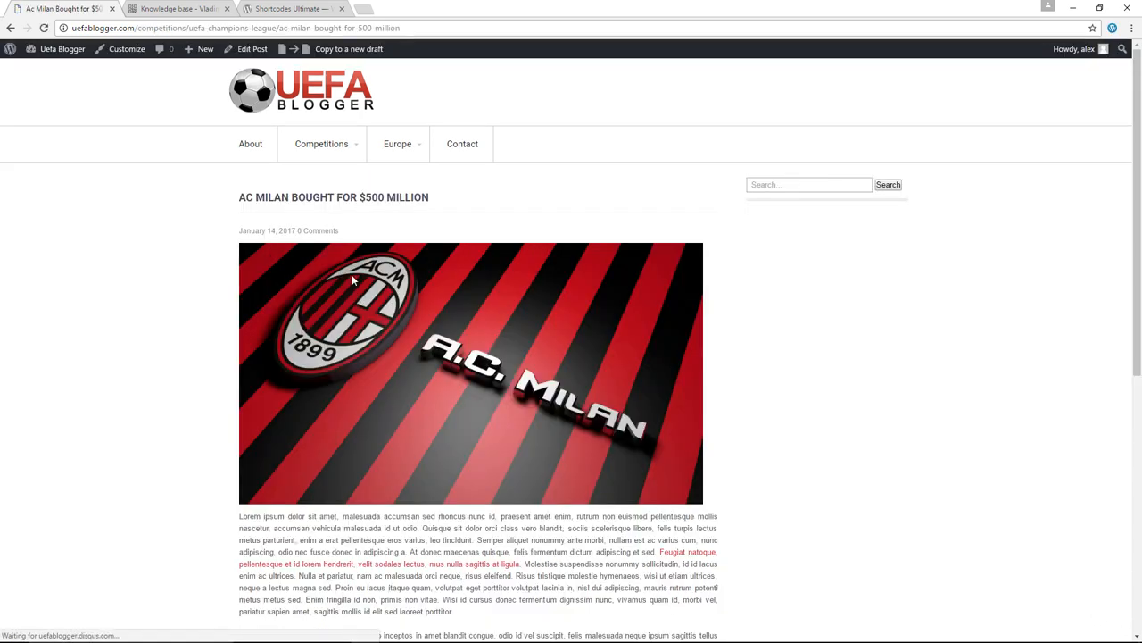
left_click(255, 51)
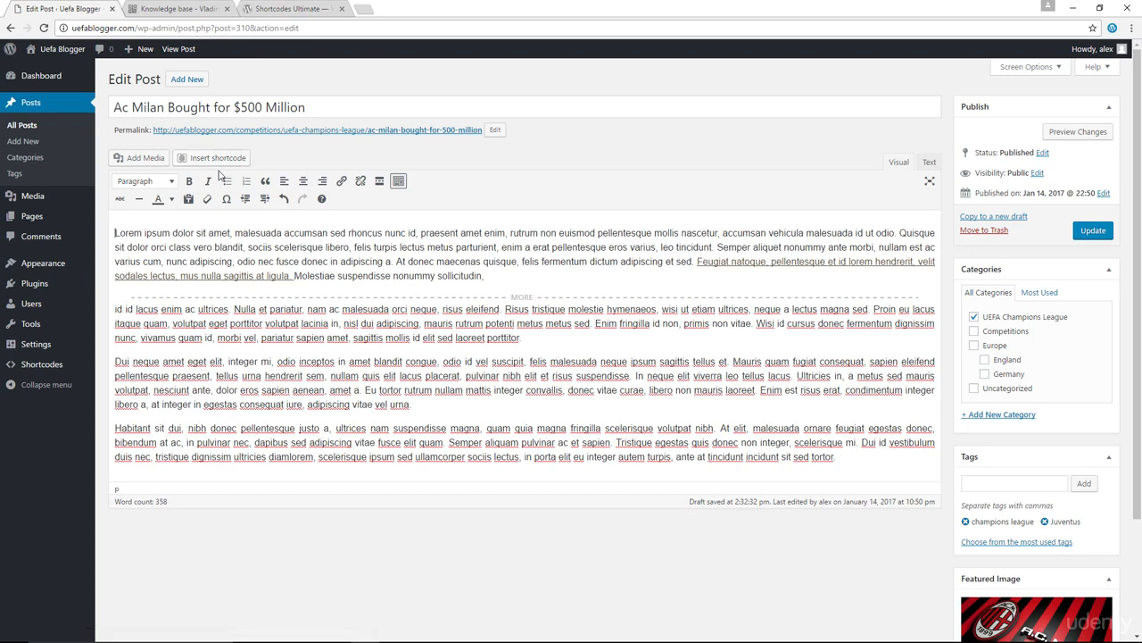
Step: Add an empty line above the post's first paragraph and start inserting a Box shortcode from the Box category
key("Return")
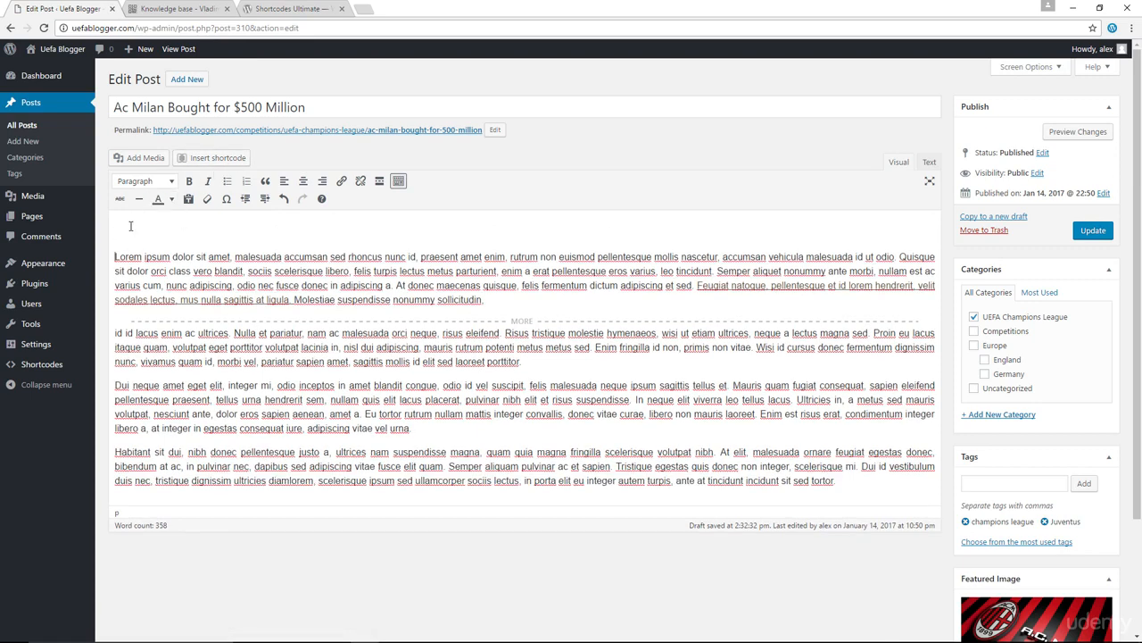
left_click(223, 159)
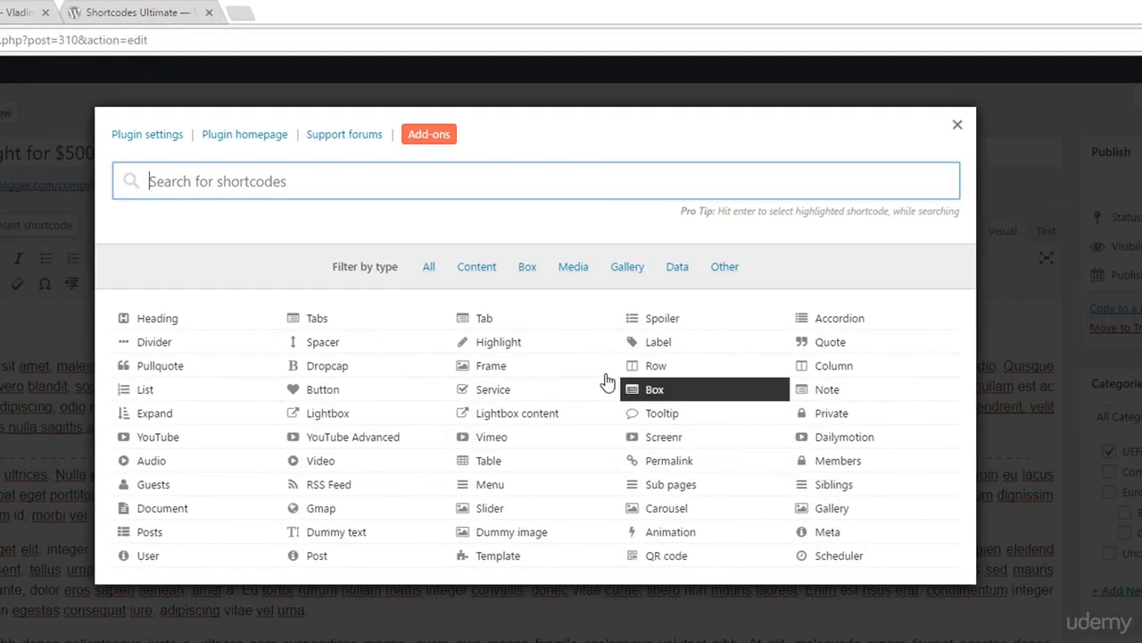
left_click(490, 274)
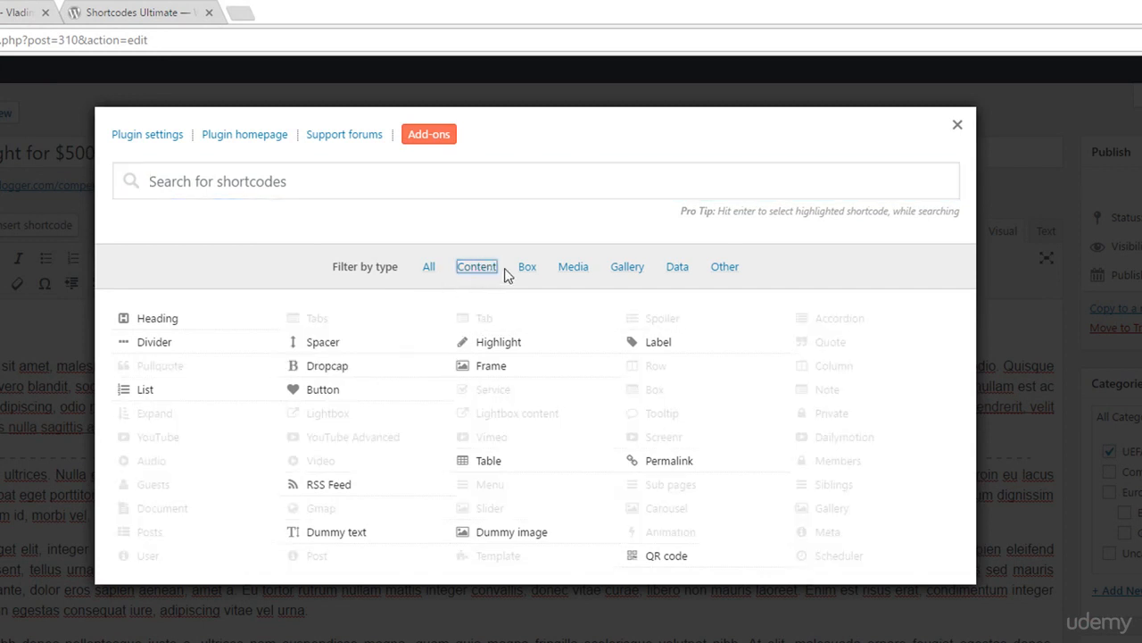
left_click(528, 267)
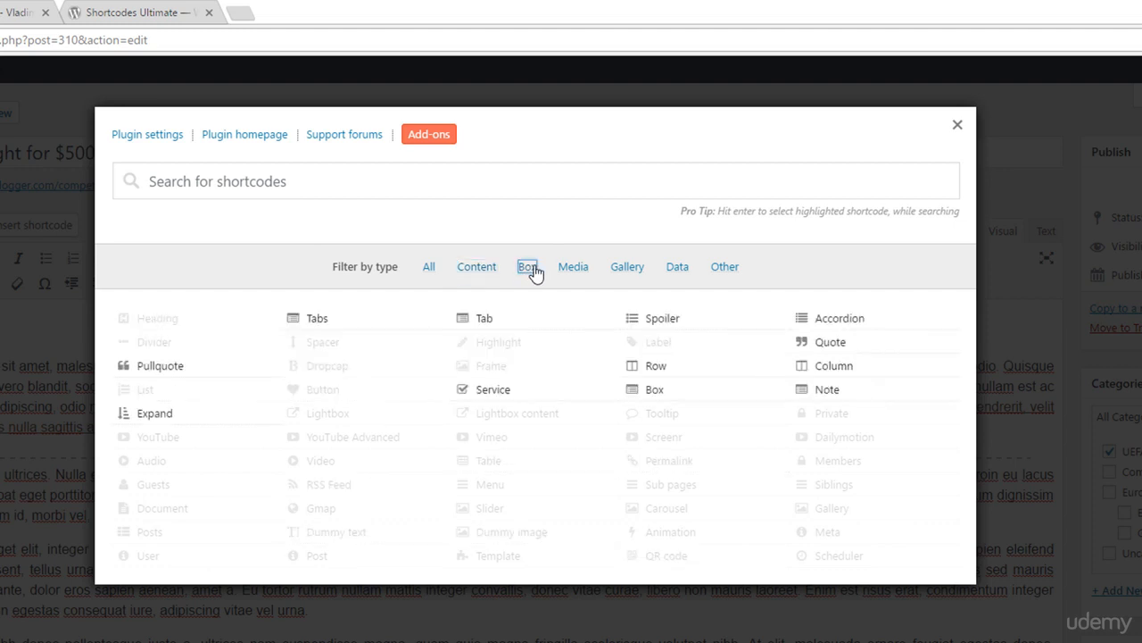
left_click(641, 393)
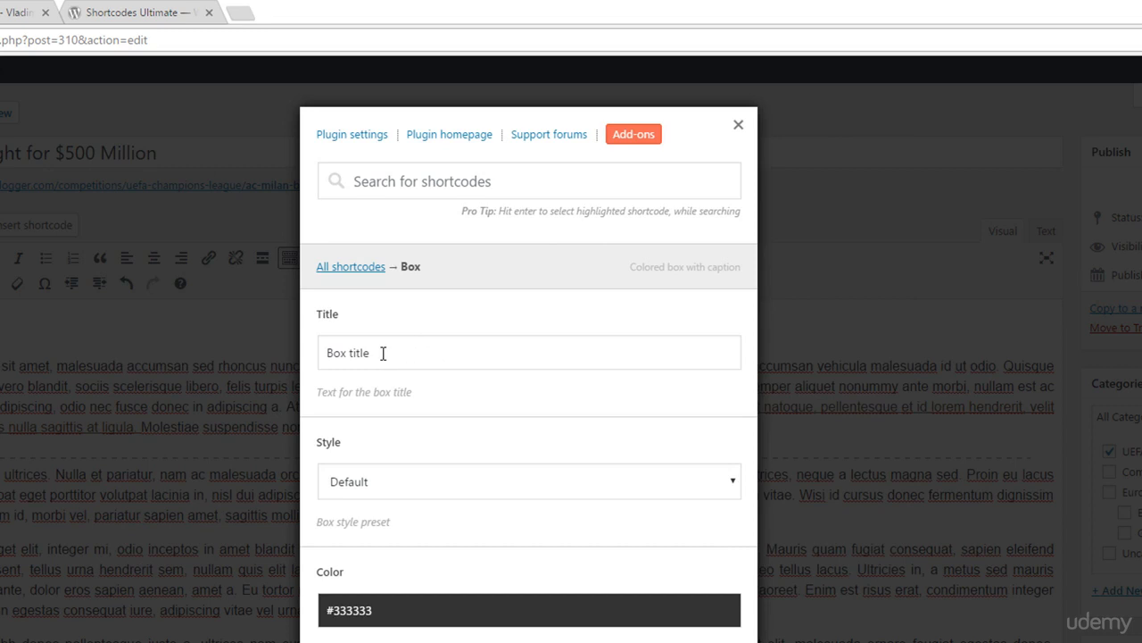
Step: Title the box "Important", set its style to Glass and show a live preview of it
left_click_drag(383, 353, 303, 355)
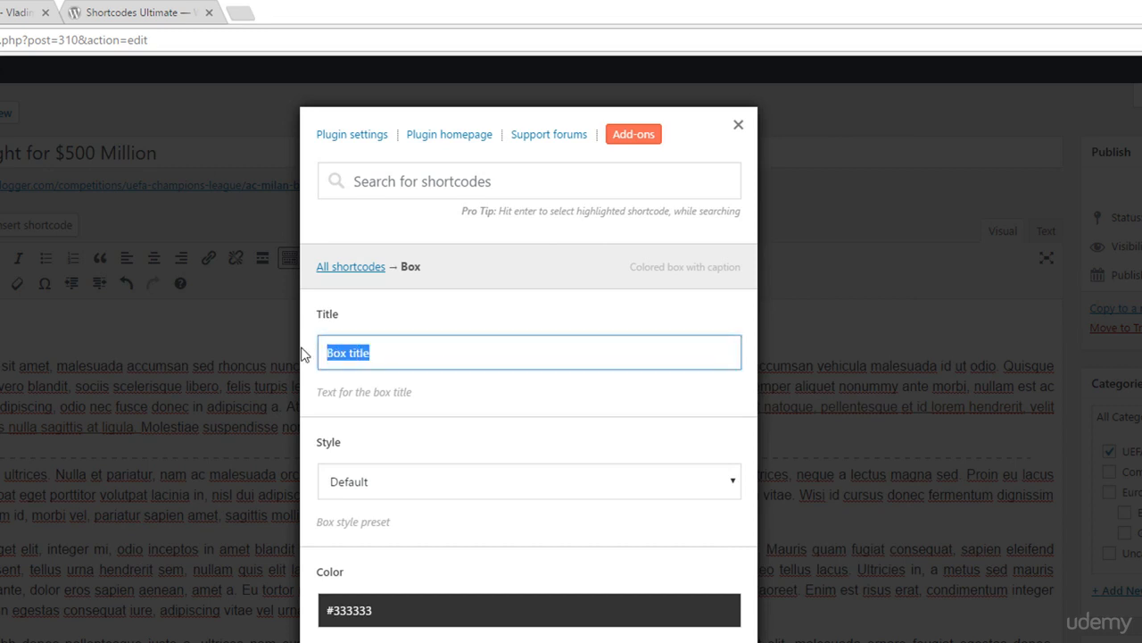
type("Important")
scroll(464, 442, "down", 1)
left_click(451, 406)
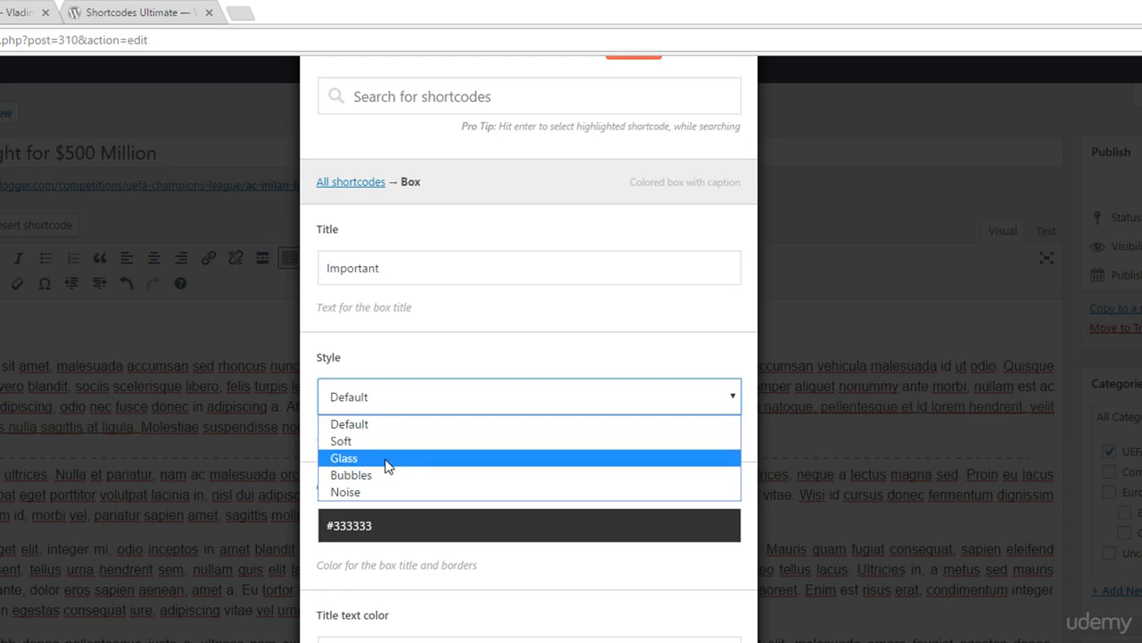
left_click(388, 457)
scroll(572, 423, "down", 4)
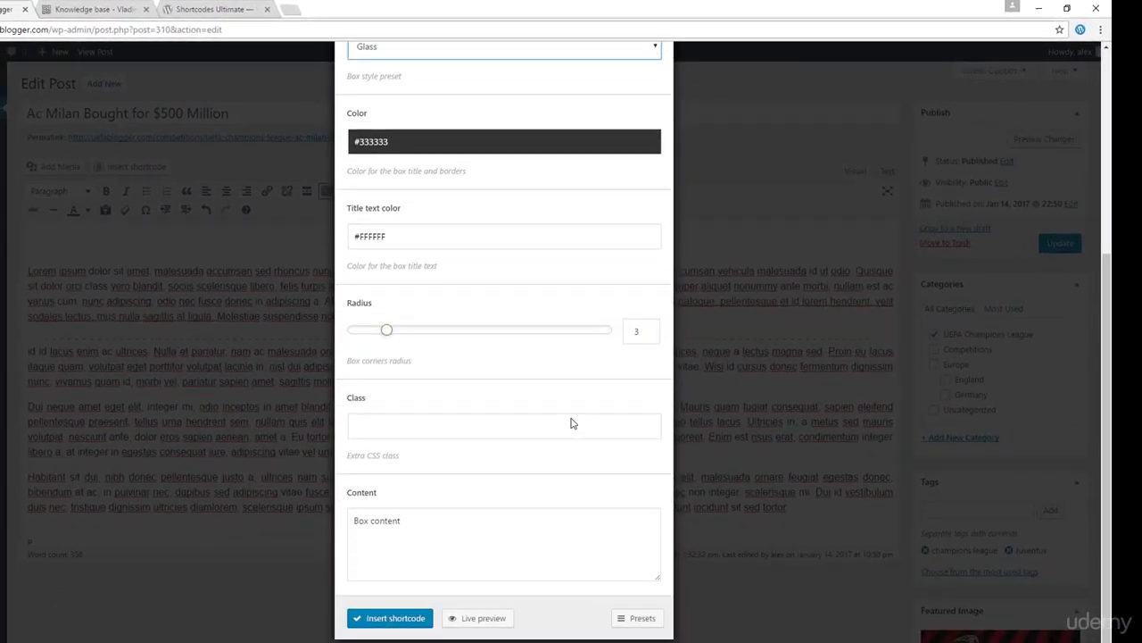
left_click(482, 617)
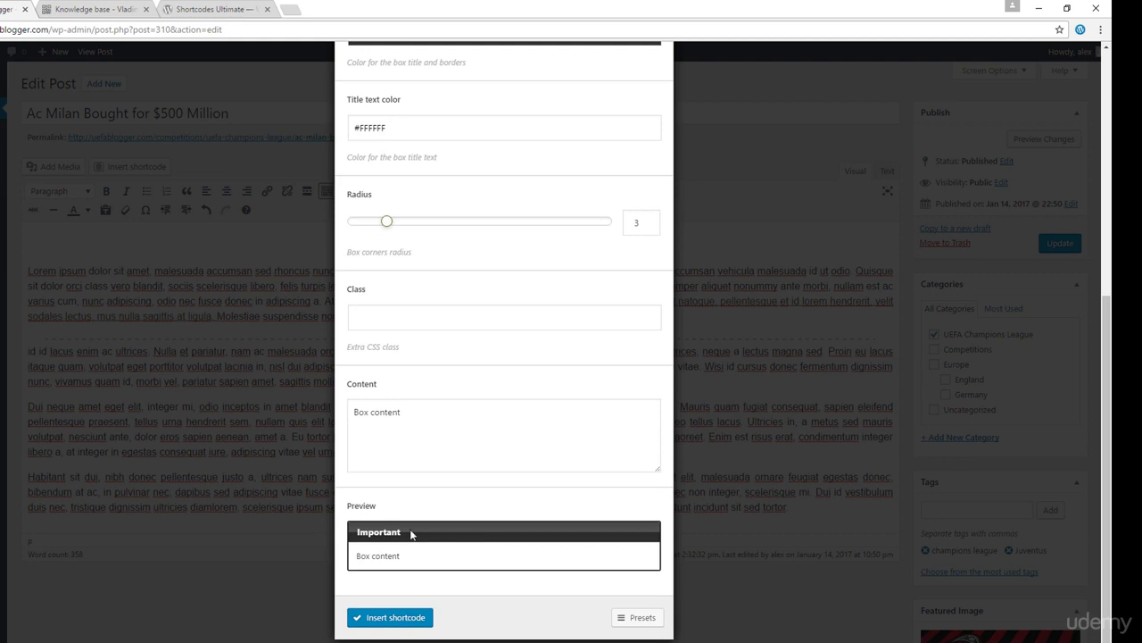
Step: Replace the placeholder box content with "Just keep moving on"
left_click_drag(417, 413, 349, 413)
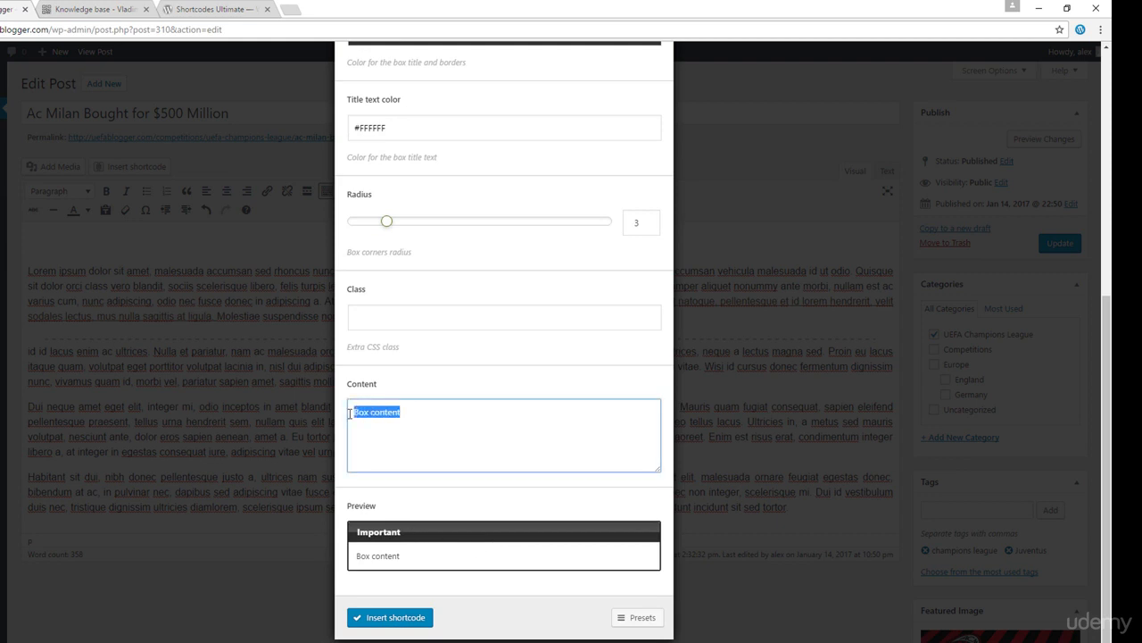
type("Just ")
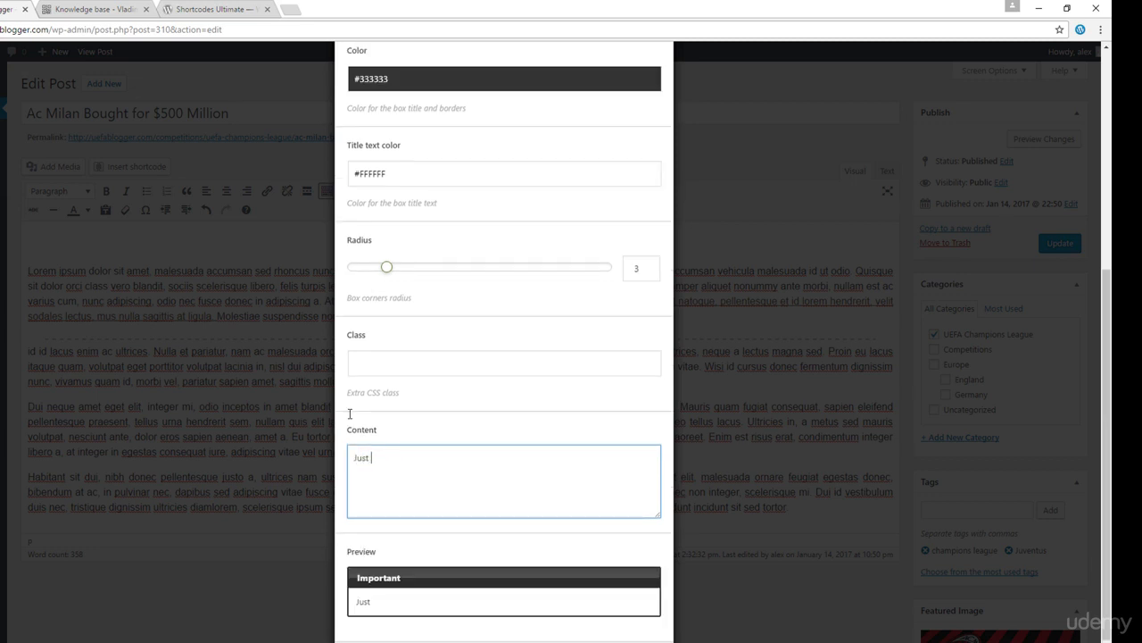
type("keep movign o")
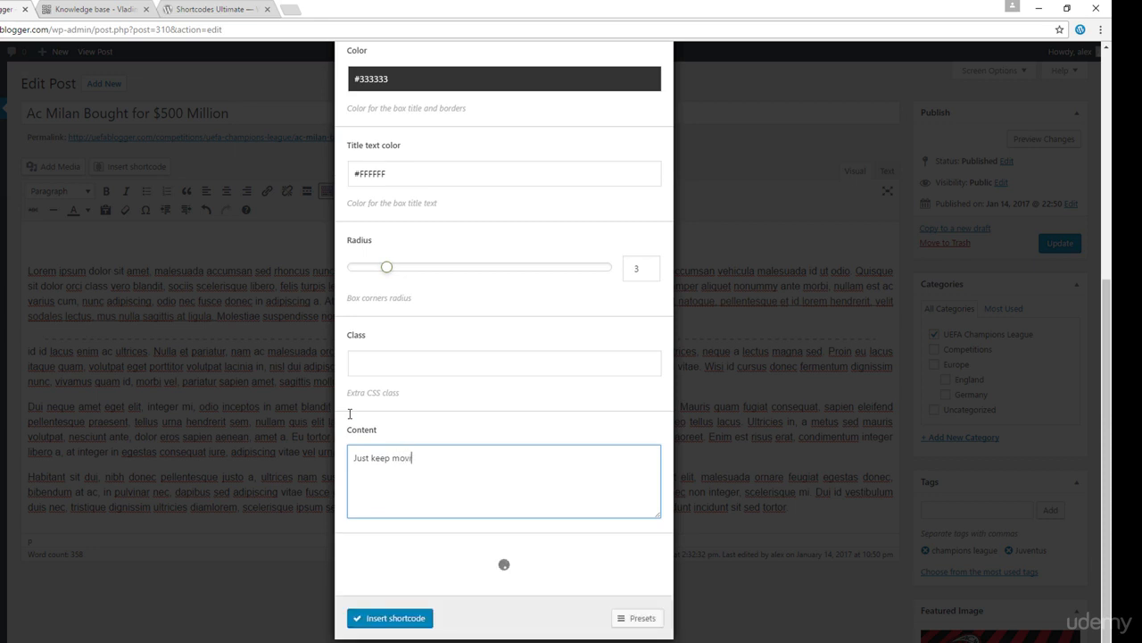
key("BackSpace")
key("BackSpace")
type("ng on")
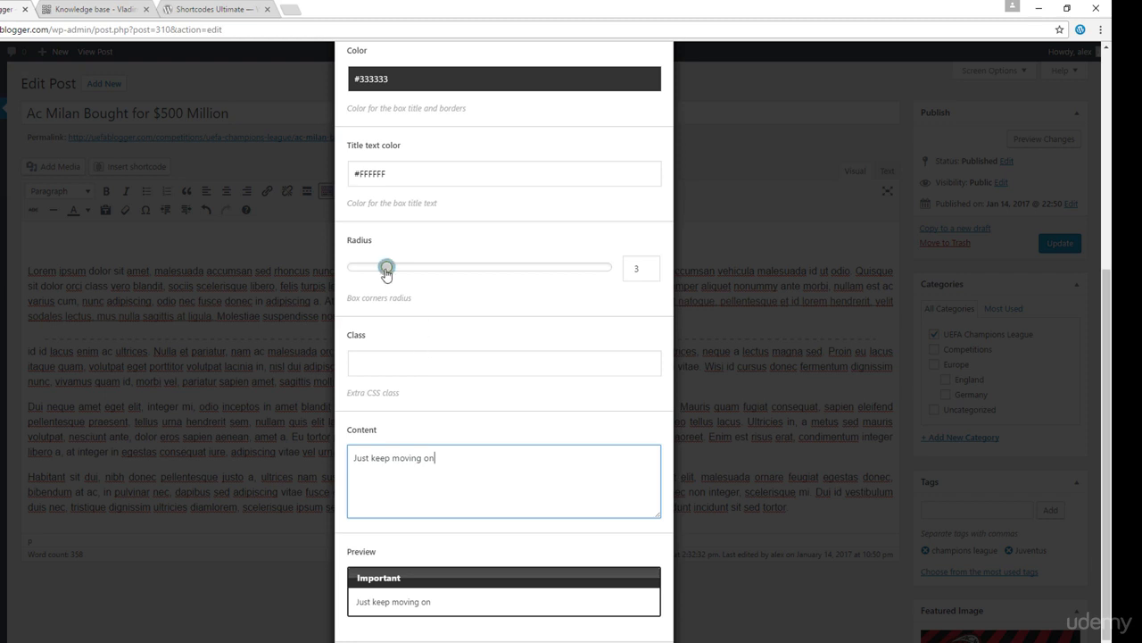
Step: Increase the box's corner radius to 12 and check the rounding in the preview
left_click_drag(387, 267, 424, 272)
scroll(421, 506, "down", 1)
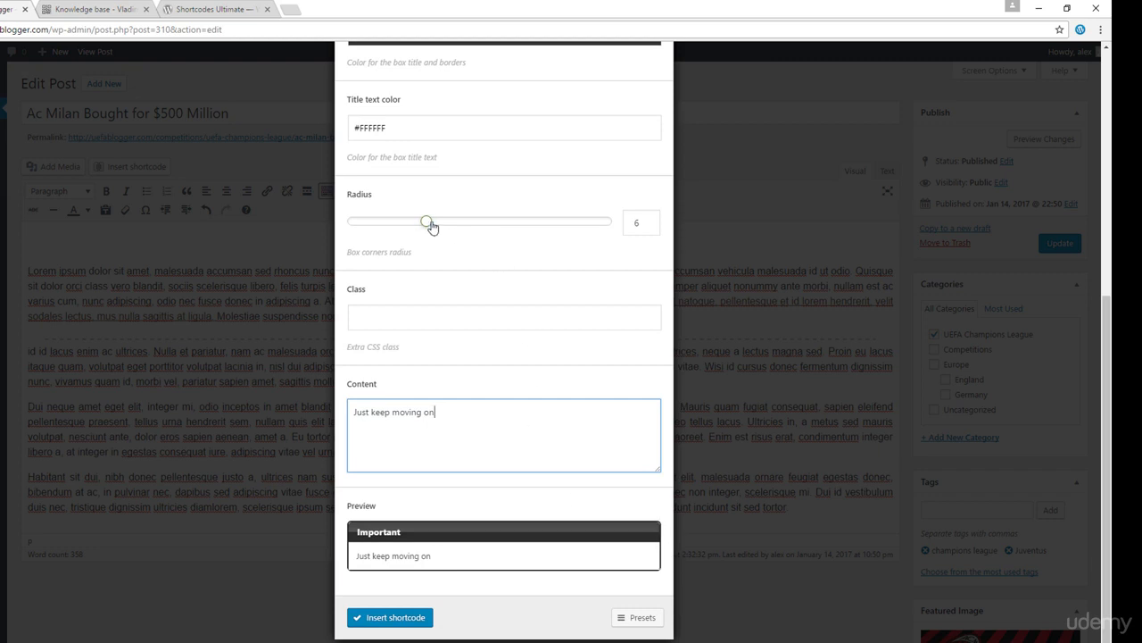
left_click_drag(426, 222, 504, 229)
scroll(579, 357, "up", 1)
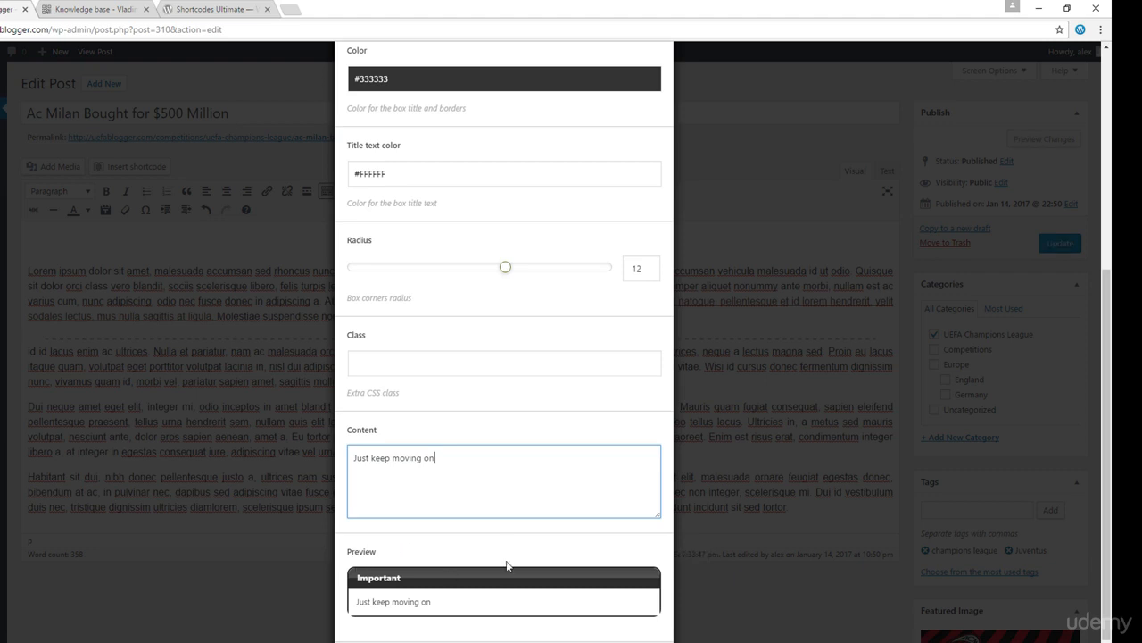
Step: Set the box's title text color to dark red #b00a14 and check it in the preview
scroll(509, 551, "up", 3)
left_click(400, 299)
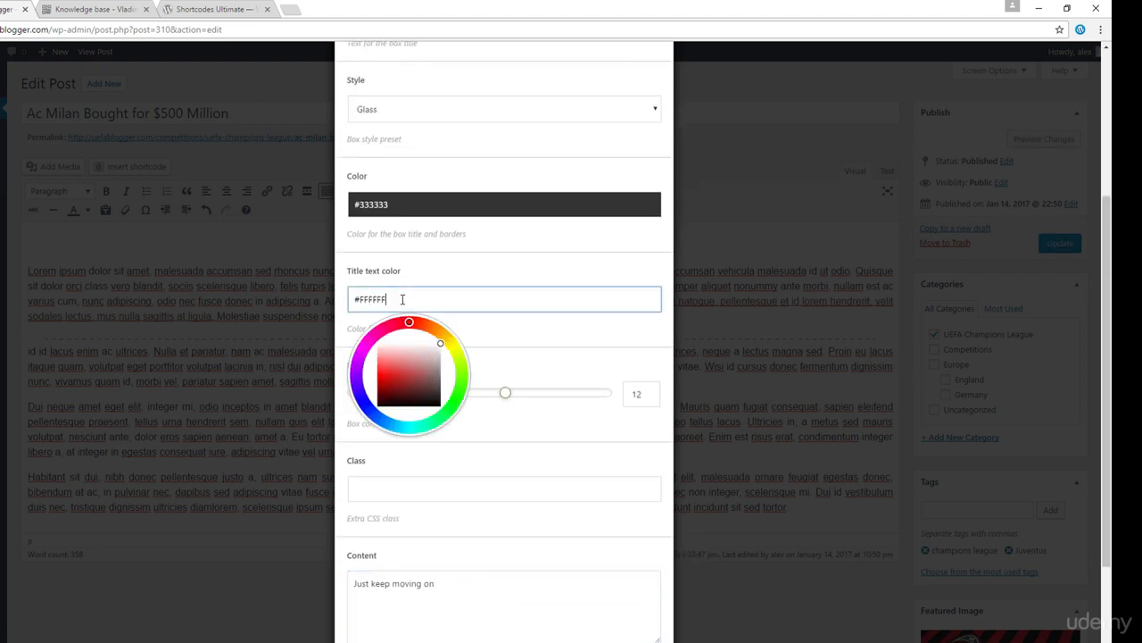
mouse_move(411, 323)
left_mouse_down()
mouse_move(382, 327)
mouse_move(404, 319)
left_mouse_up()
left_click(385, 383)
left_click(528, 376)
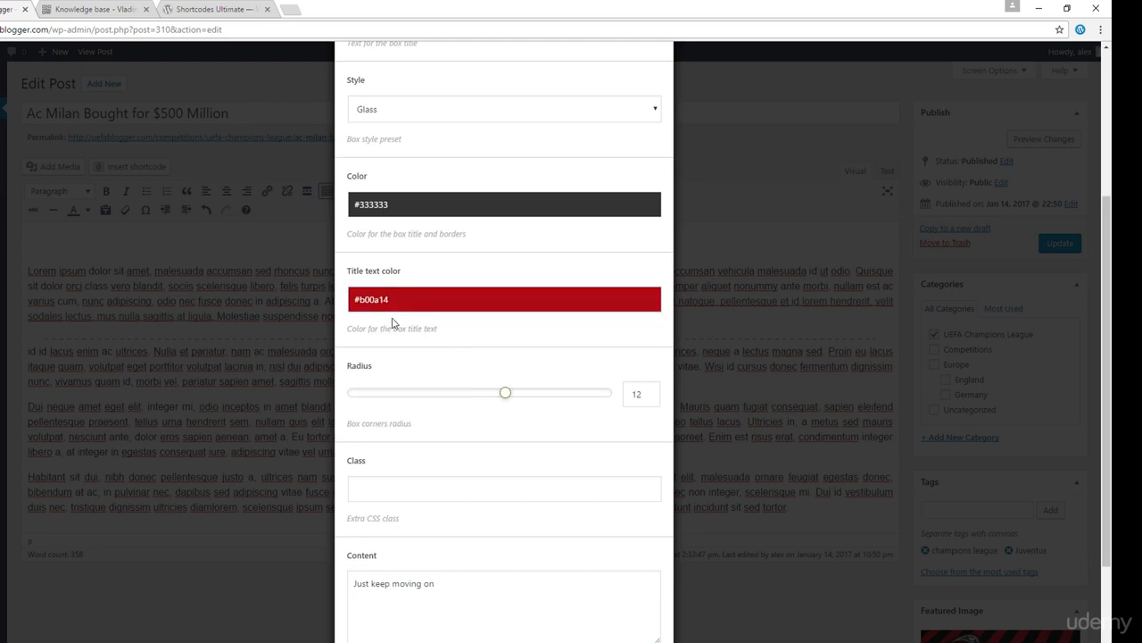
scroll(454, 378, "down", 2)
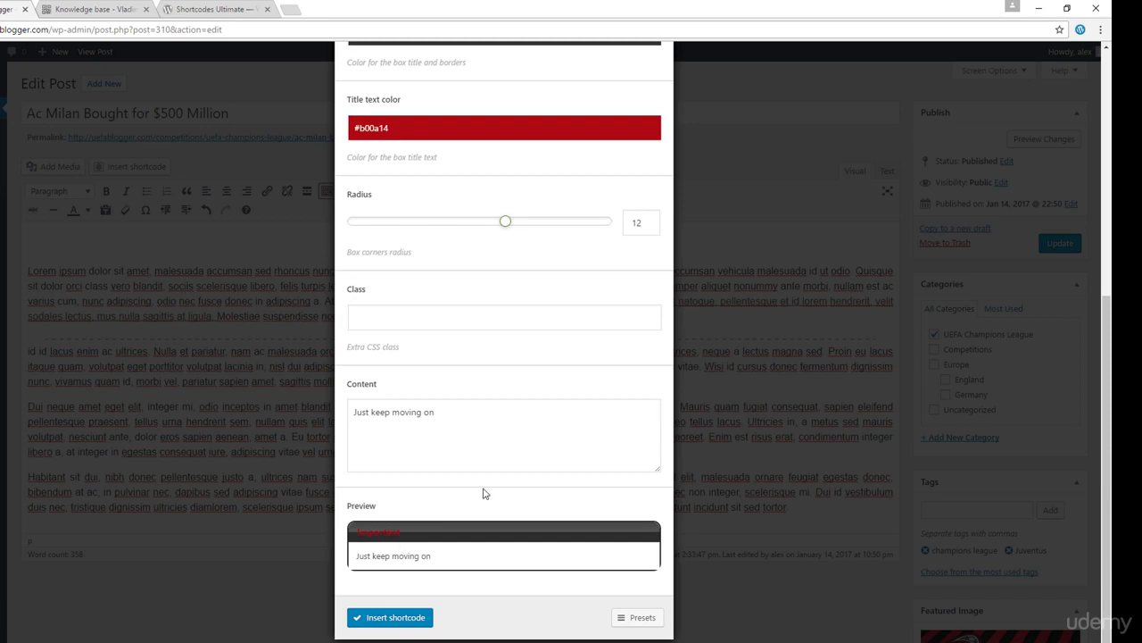
Step: Switch the box style to Bubbles and insert the Box shortcode into the post
scroll(483, 493, "up", 5)
left_click(397, 359)
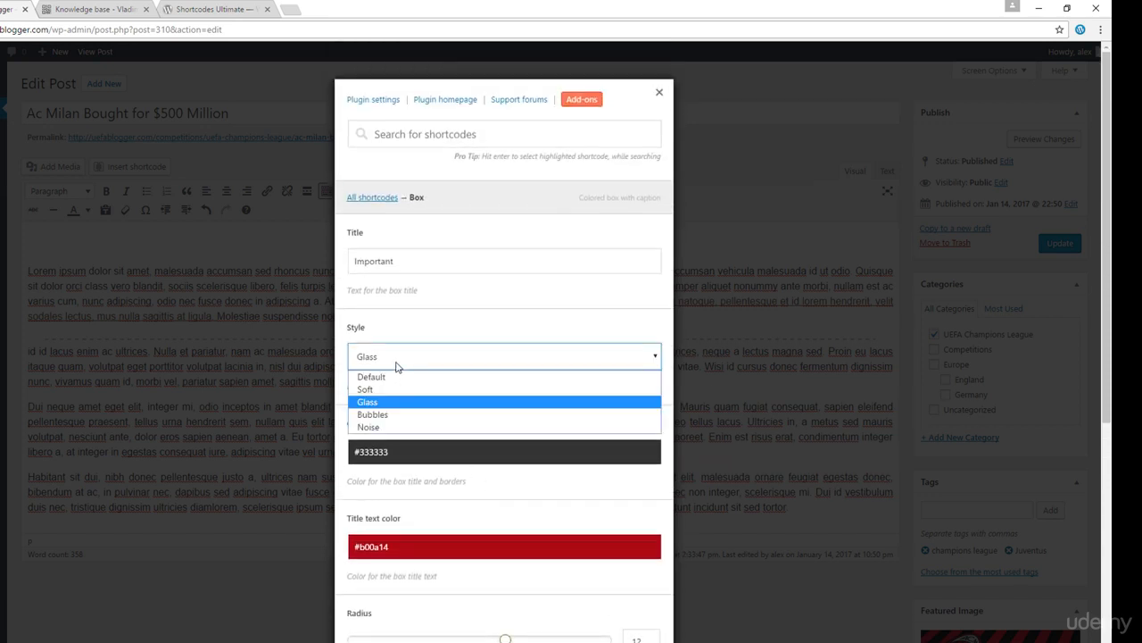
left_click(387, 415)
scroll(448, 425, "down", 3)
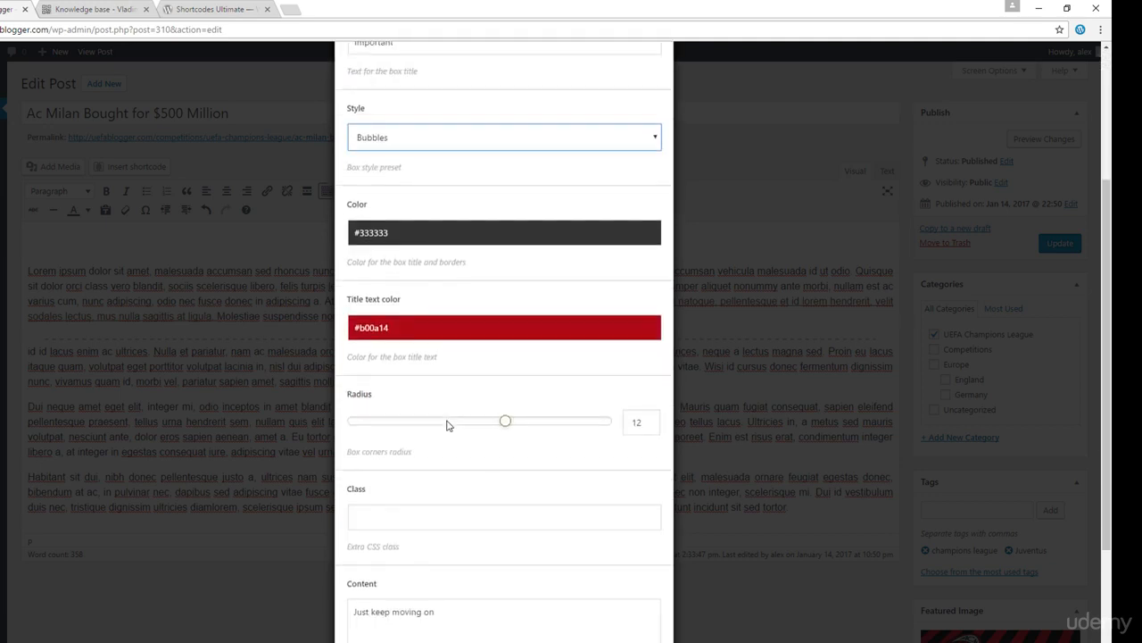
scroll(448, 425, "down", 3)
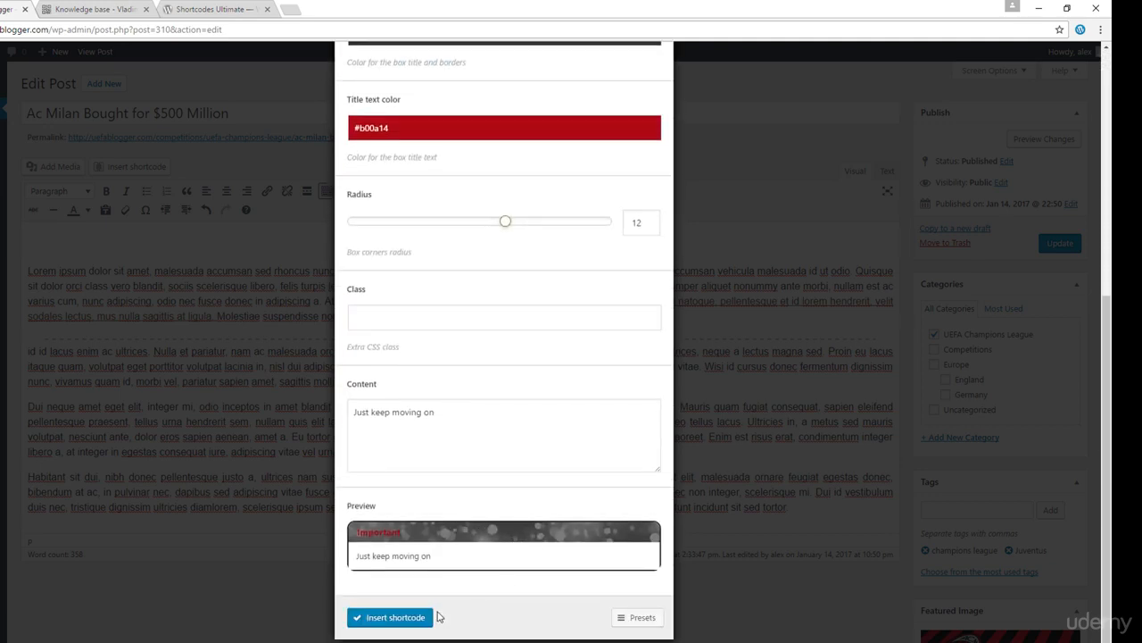
left_click(408, 617)
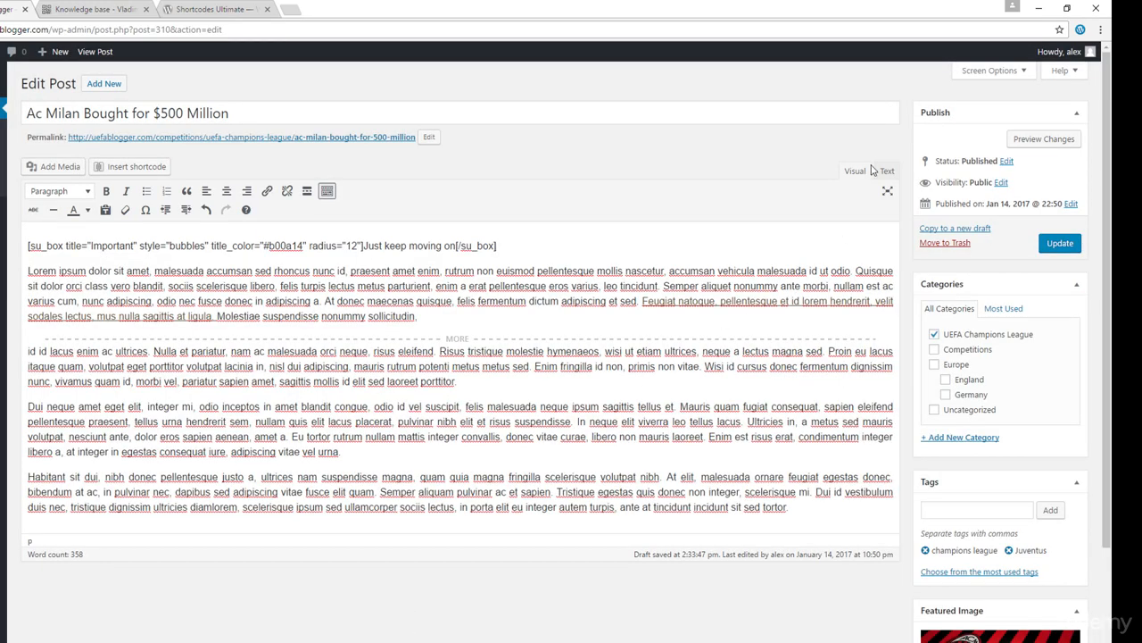
Step: Preview the post with the box, return to the editor and delete the Box shortcode above the first paragraph
left_click(1055, 140)
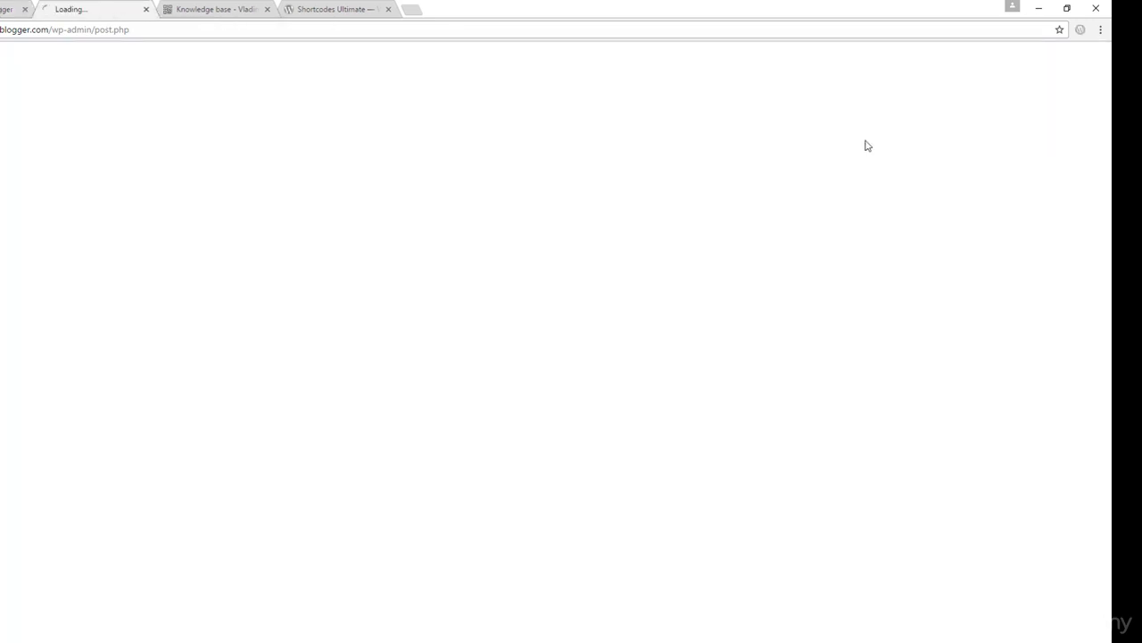
scroll(393, 409, "down", 2)
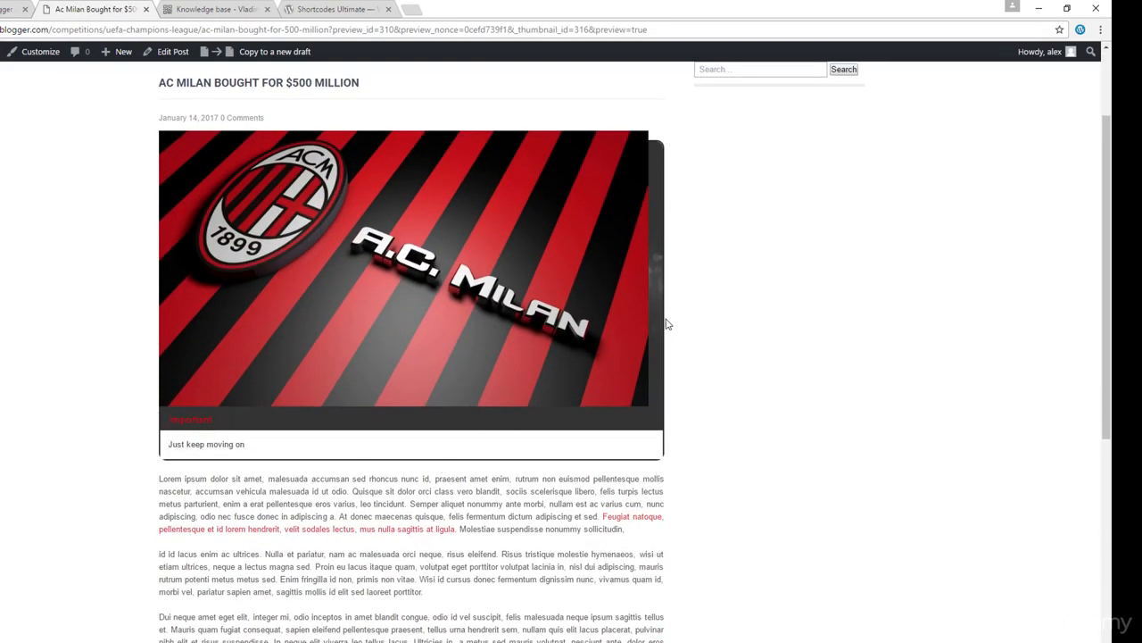
left_click(145, 10)
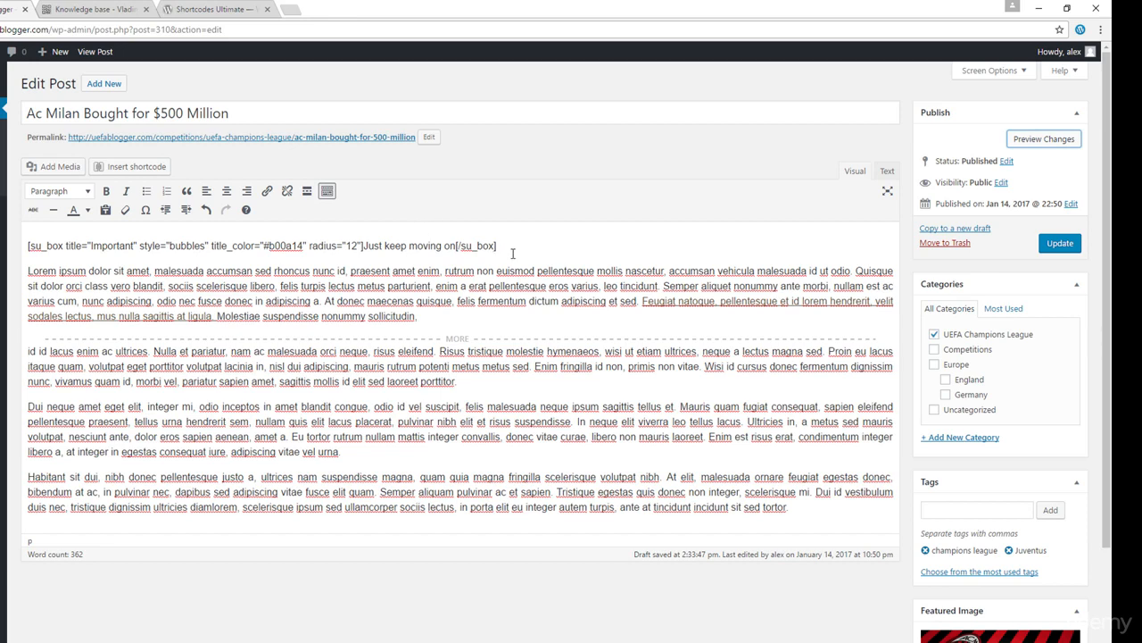
left_click_drag(513, 253, 12, 244)
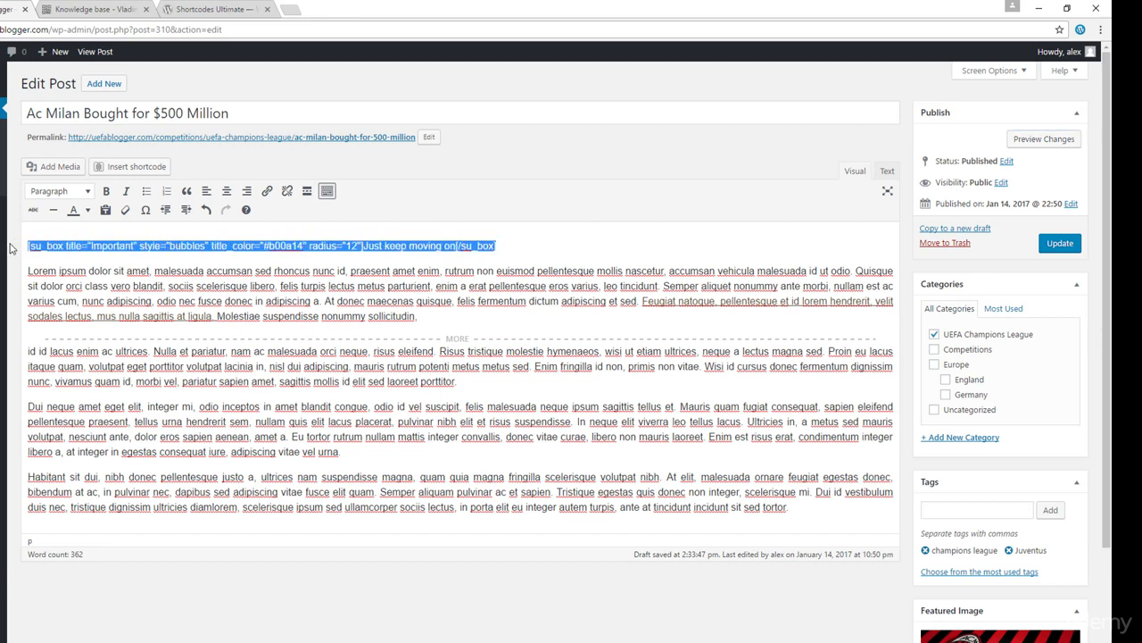
key("BackSpace")
Step: Look over the Media and Gallery categories of shortcodes and start inserting a Gallery shortcode
left_click(150, 169)
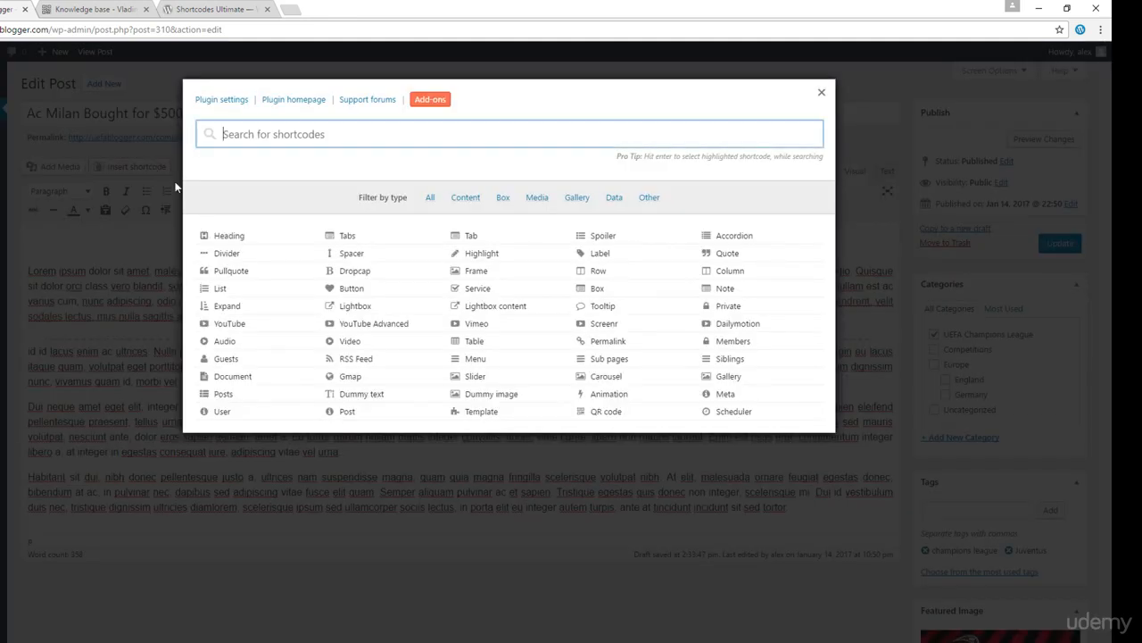
left_click(537, 198)
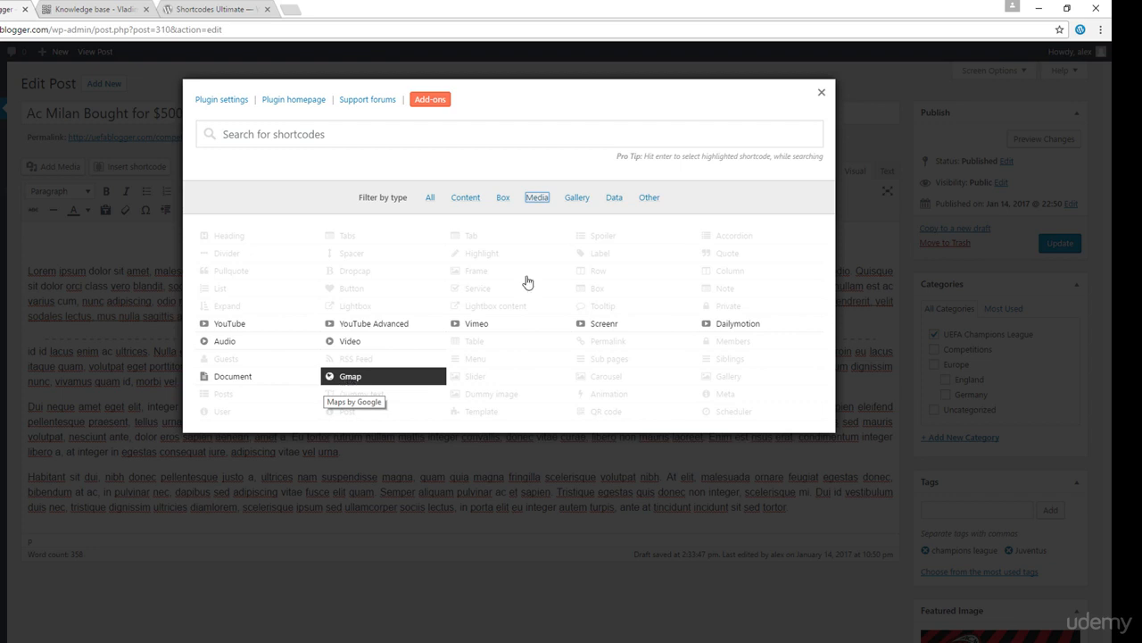
left_click(578, 200)
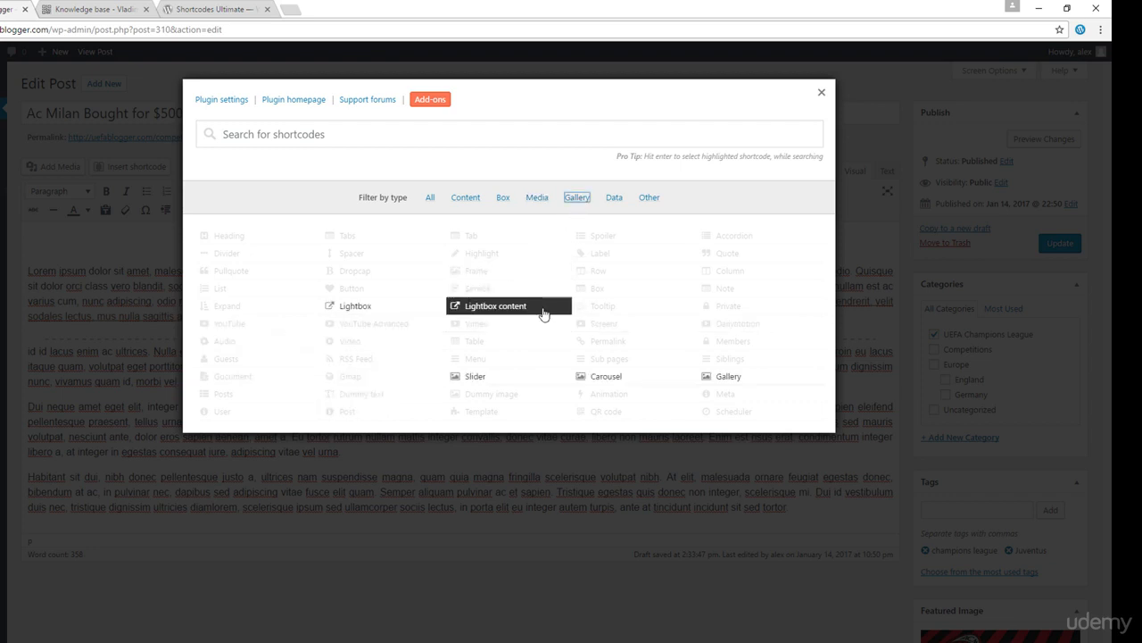
left_click(730, 380)
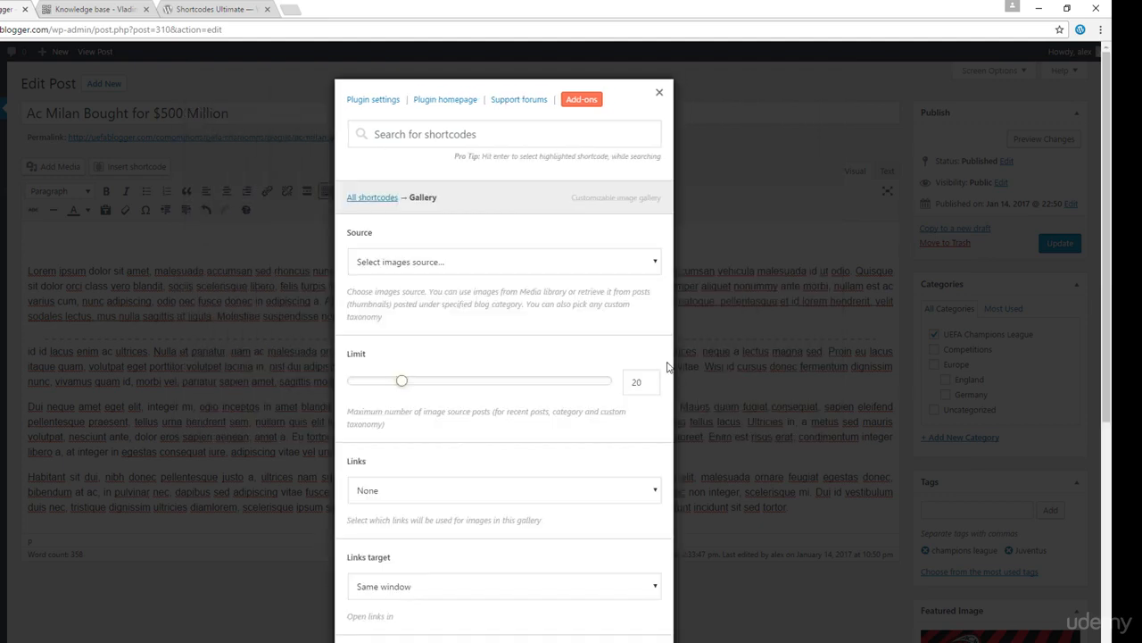
Step: Set the gallery's source to Media library and add the European Union, Spain, England, Germany, Italy and Russia flag images
left_click(458, 264)
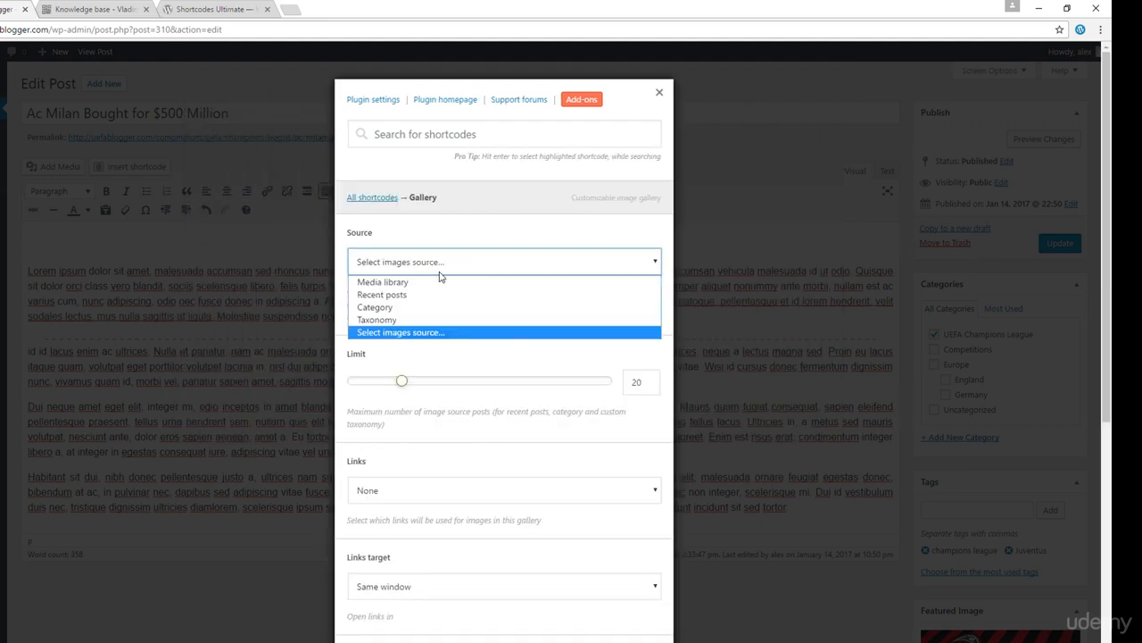
left_click(385, 282)
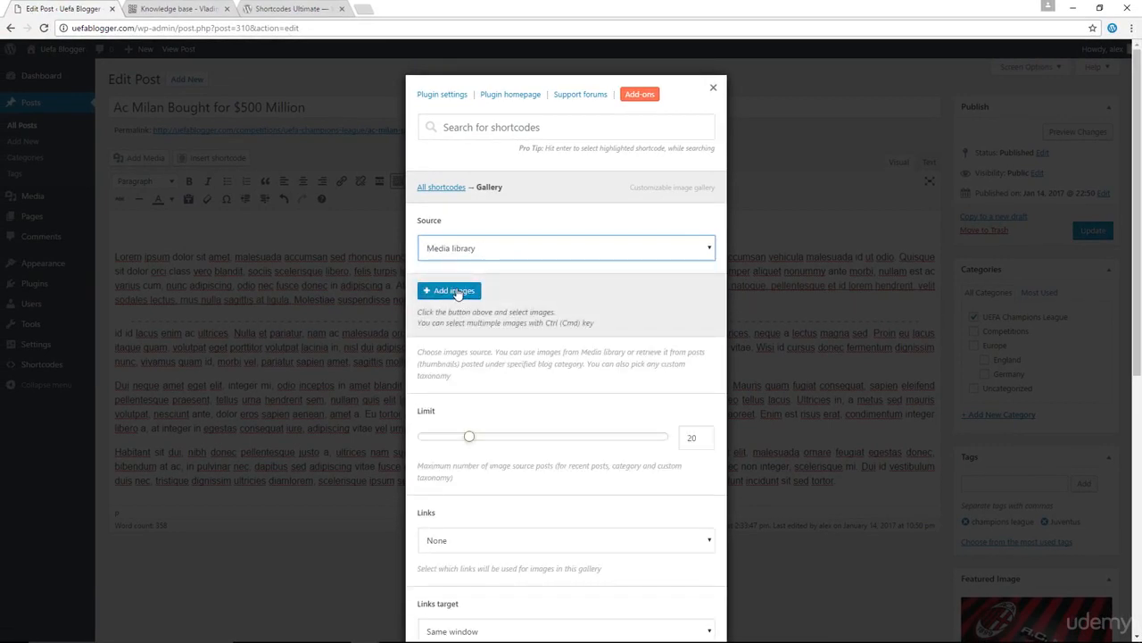
left_click(454, 292)
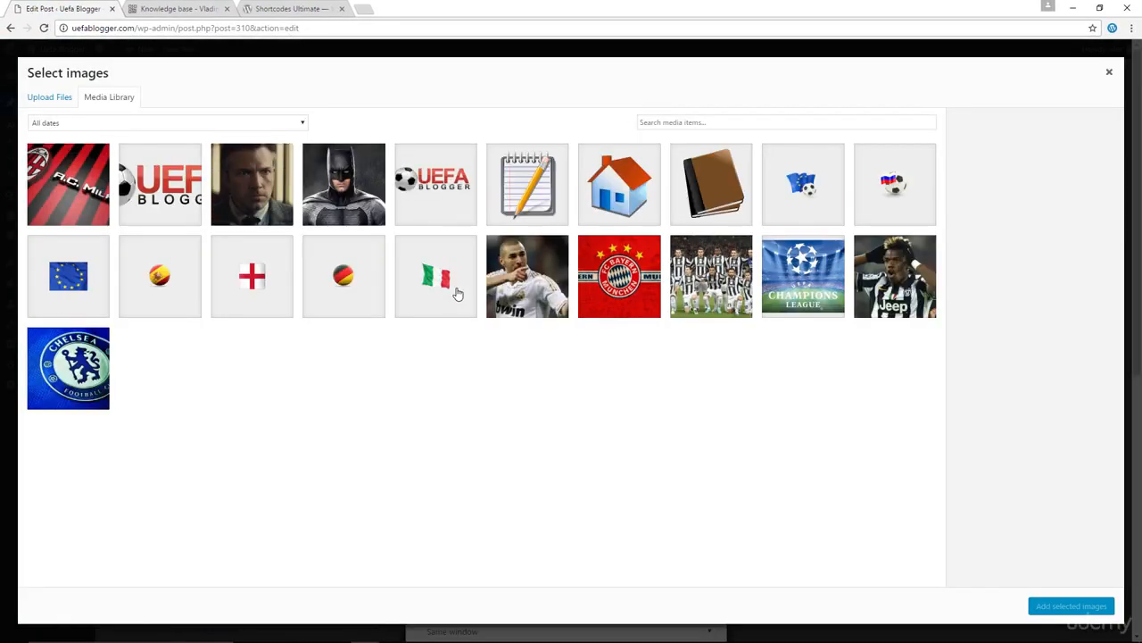
left_click(80, 284)
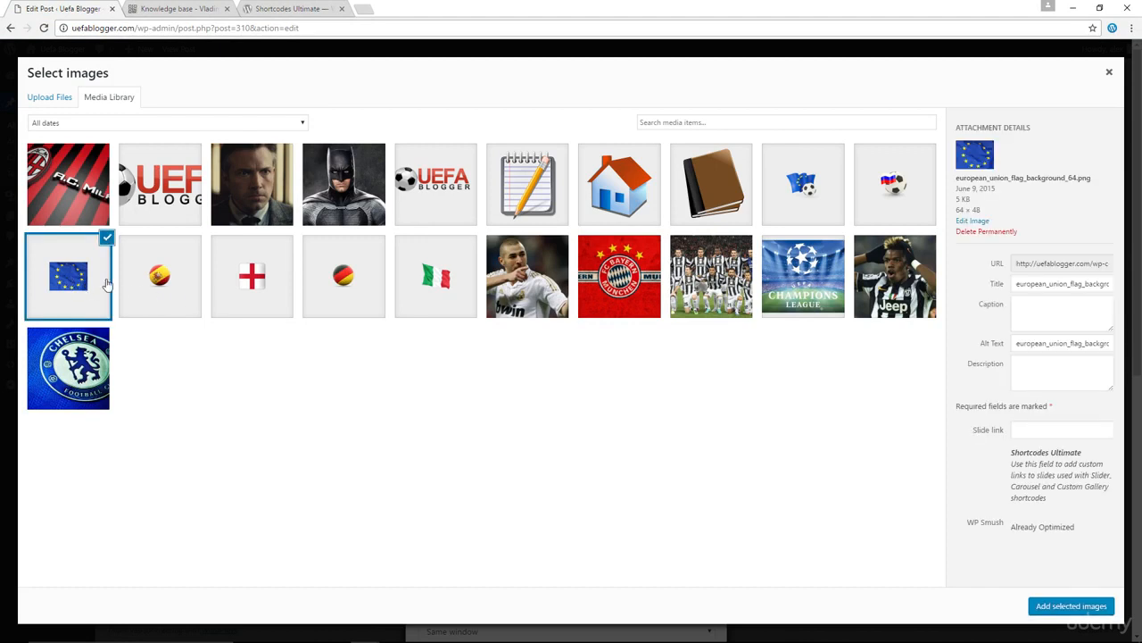
left_click(162, 287)
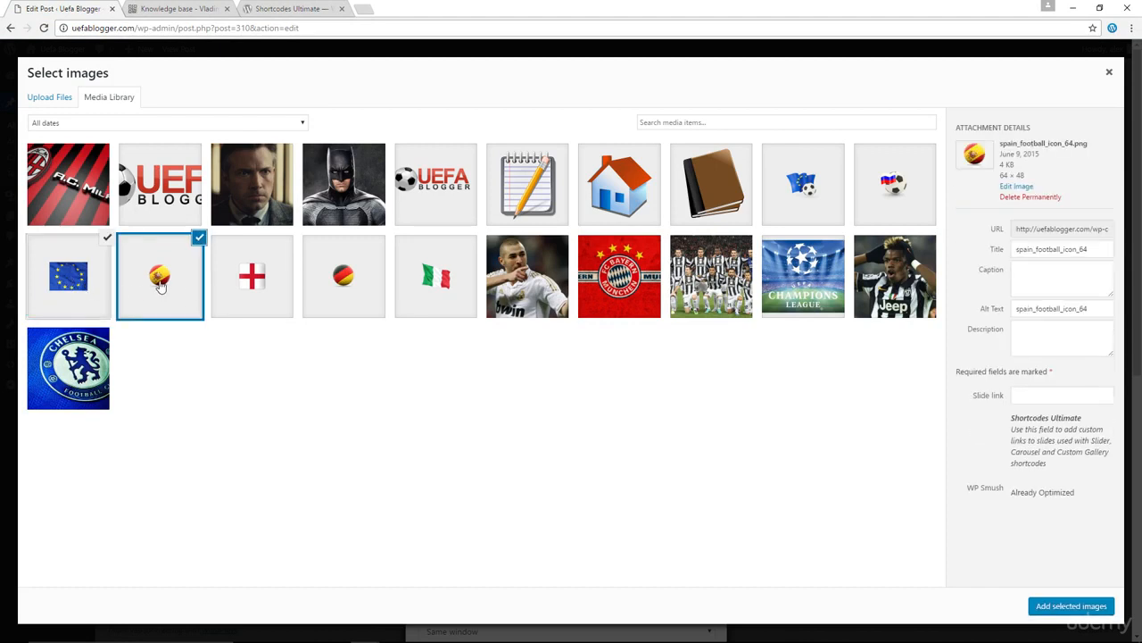
left_click(261, 287)
left_click(346, 291)
left_click(401, 292)
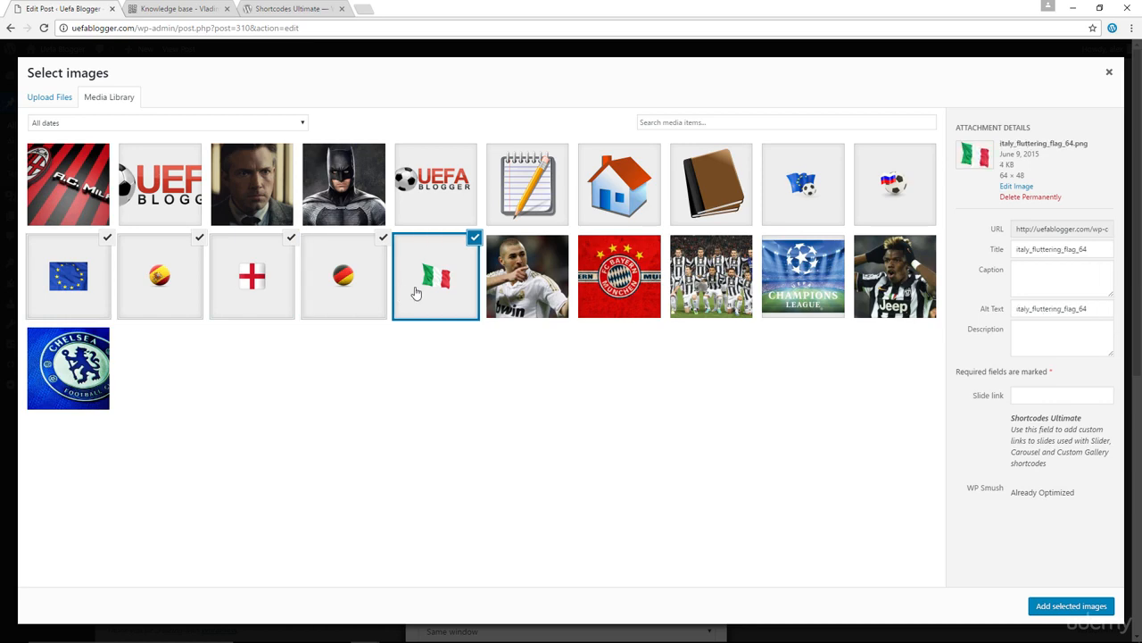
left_click(906, 196)
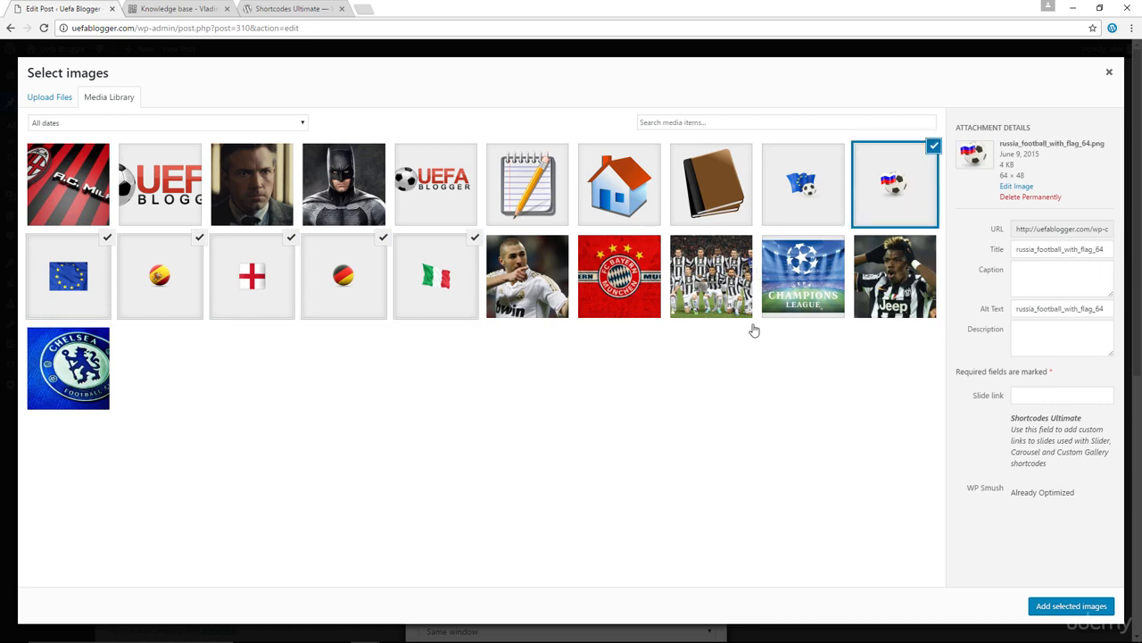
left_click(1059, 606)
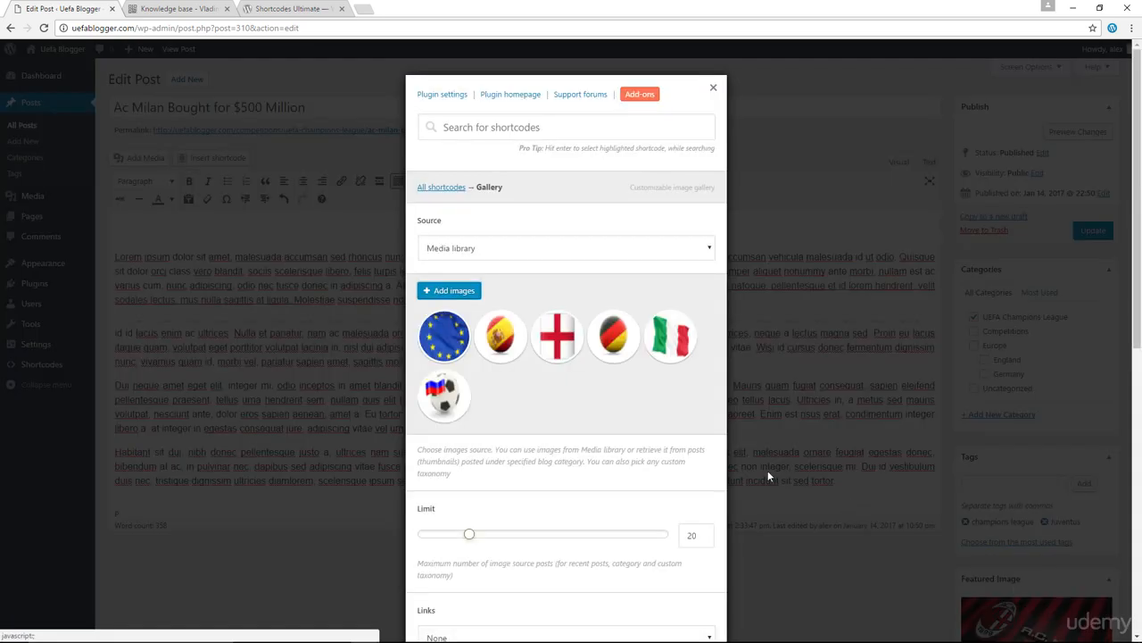
scroll(633, 408, "down", 3)
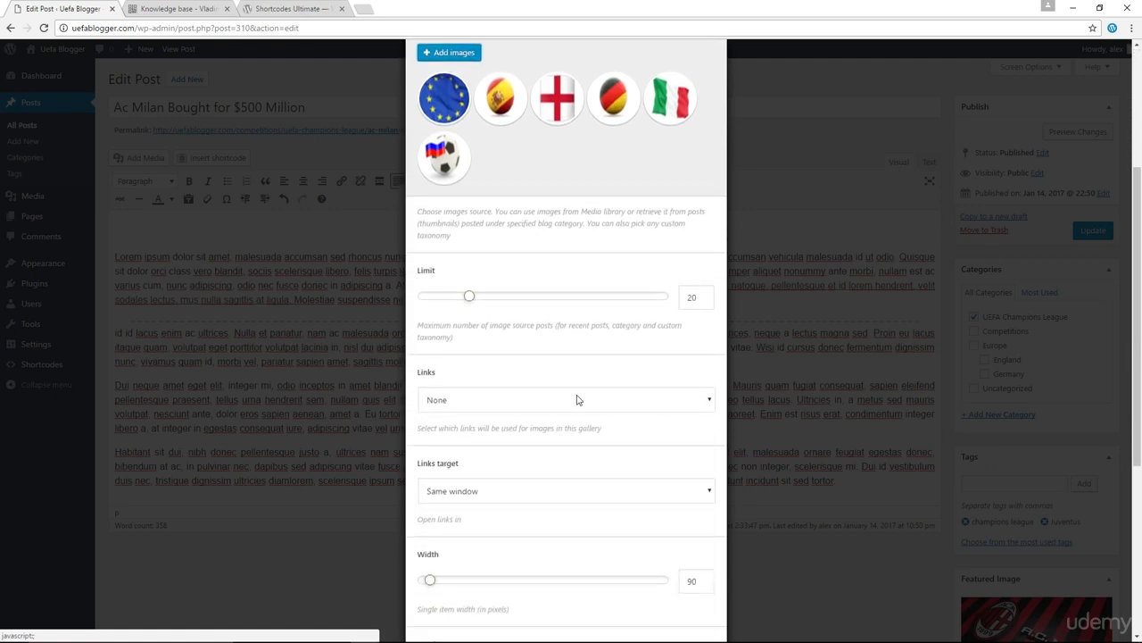
scroll(576, 399, "up", 2)
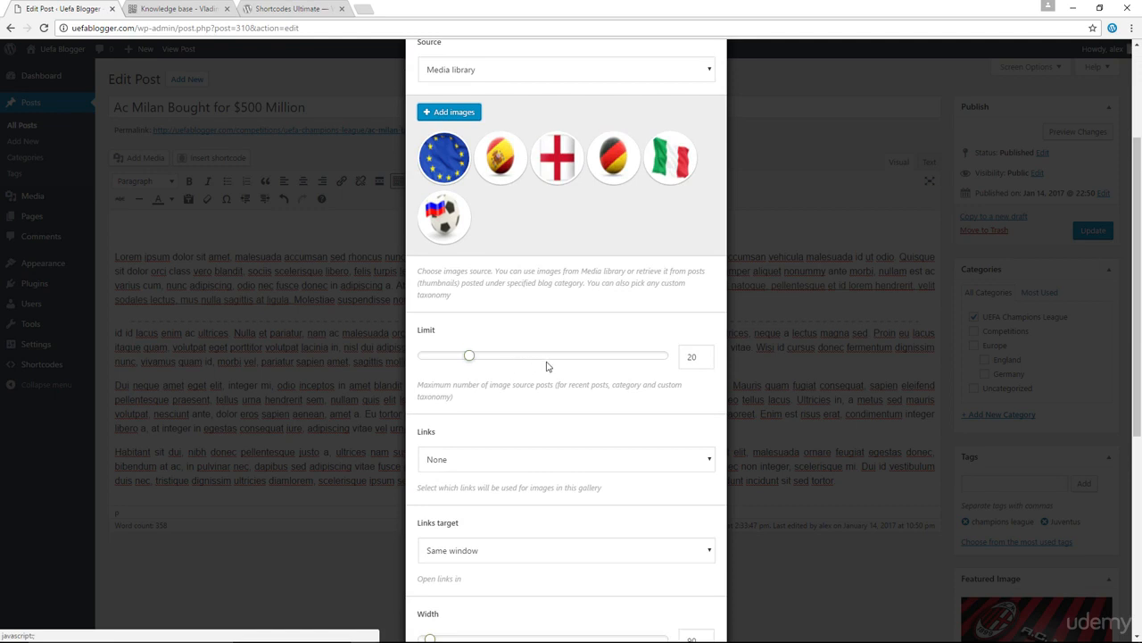
Step: Set the gallery's single item width to 250 pixels and height to 210 pixels
scroll(546, 366, "down", 1)
scroll(548, 366, "down", 1)
left_click_drag(432, 520, 448, 541)
left_click_drag(430, 610, 448, 610)
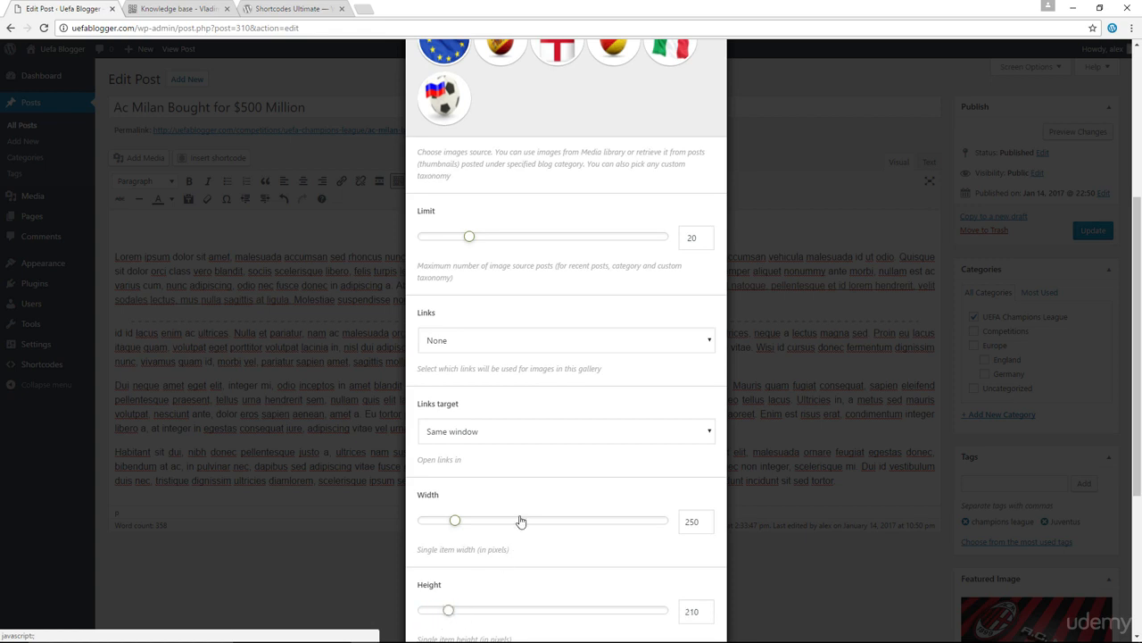
Step: Check the links target options, keep Same window, and insert the Gallery shortcode into the post
scroll(524, 516, "down", 1)
scroll(524, 514, "down", 2)
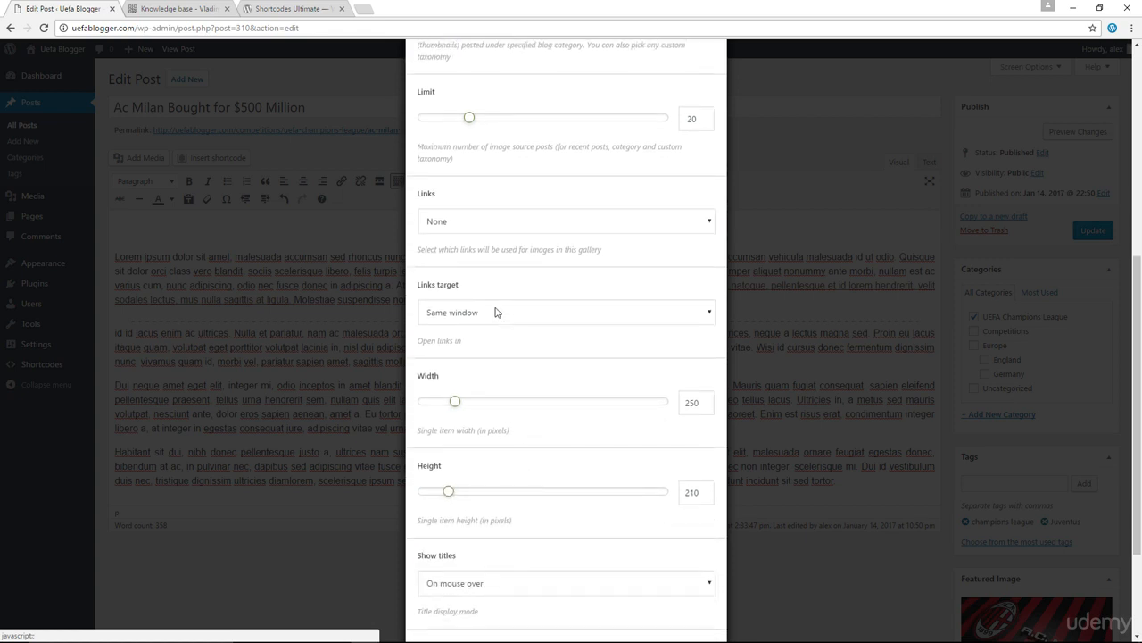
left_click(496, 311)
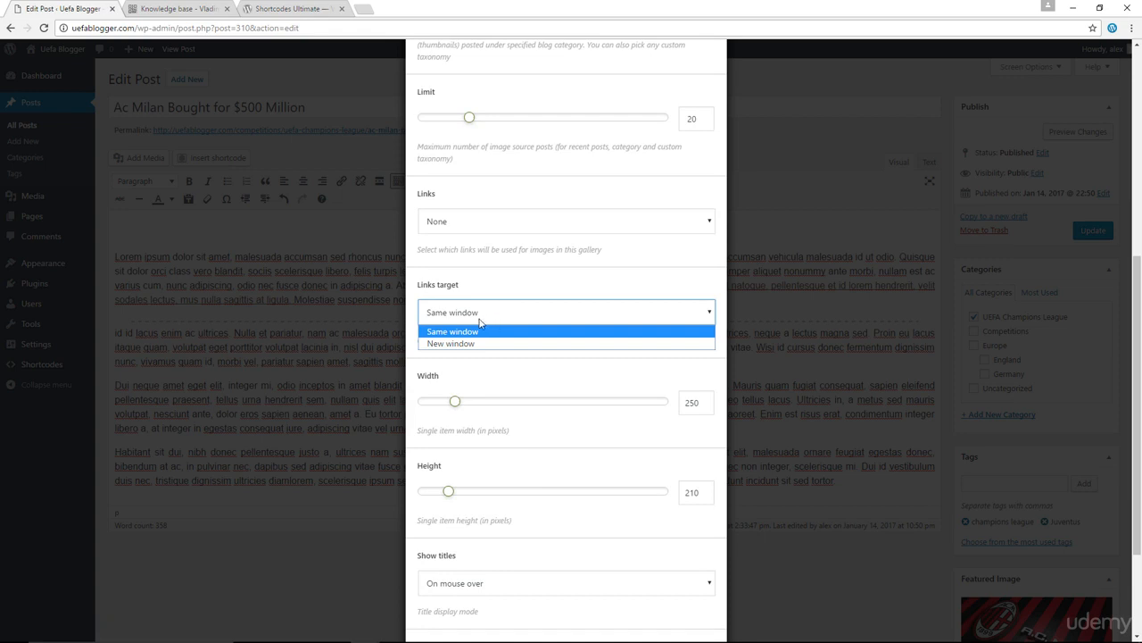
left_click(513, 376)
scroll(512, 376, "down", 3)
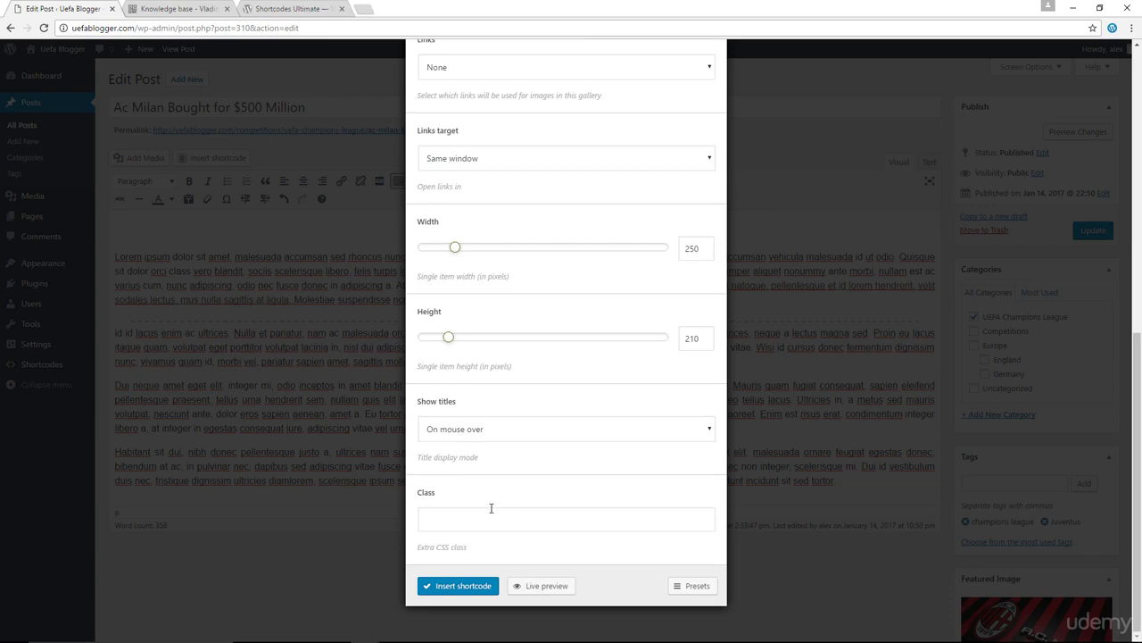
left_click(485, 585)
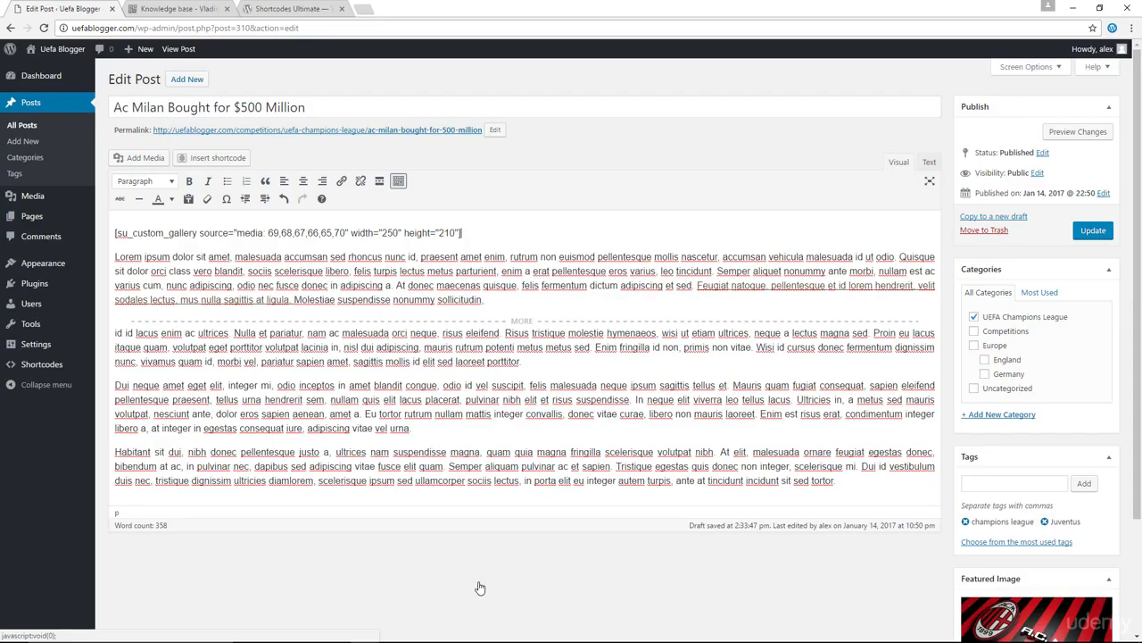
Step: Preview the post to examine the flag image gallery, then close the preview and return to the editor
left_click(1059, 133)
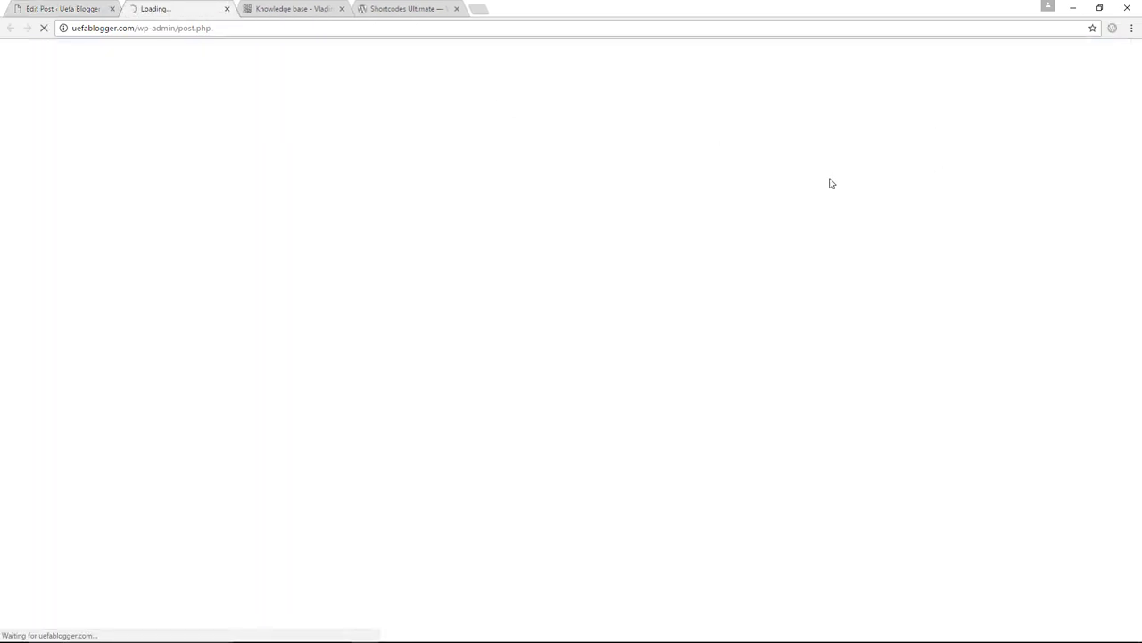
scroll(732, 291, "down", 3)
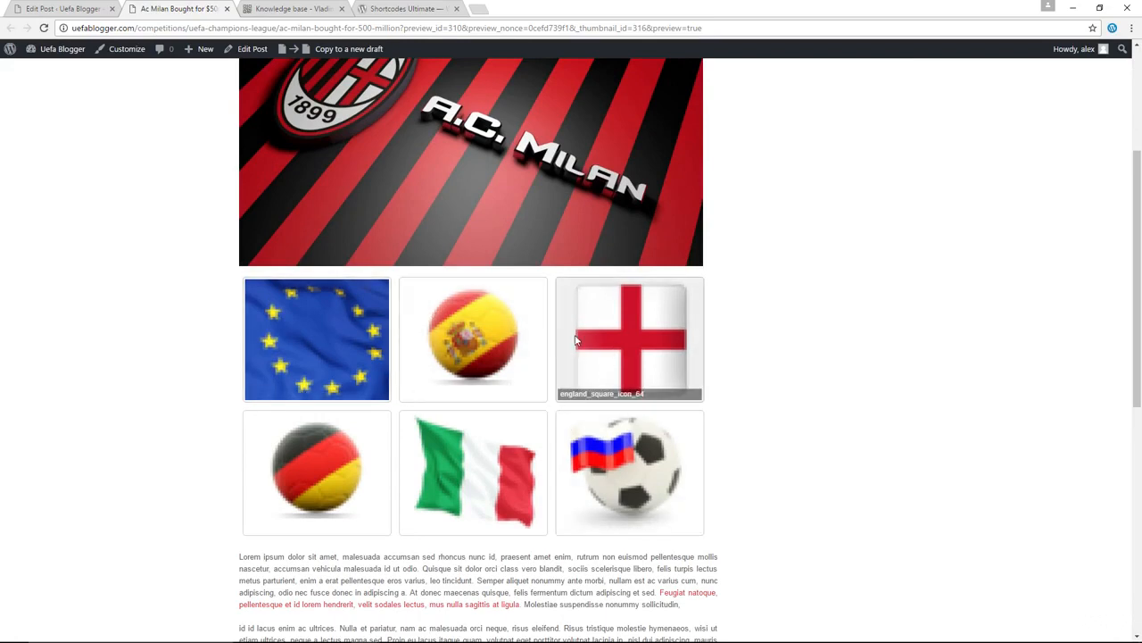
scroll(620, 360, "down", 1)
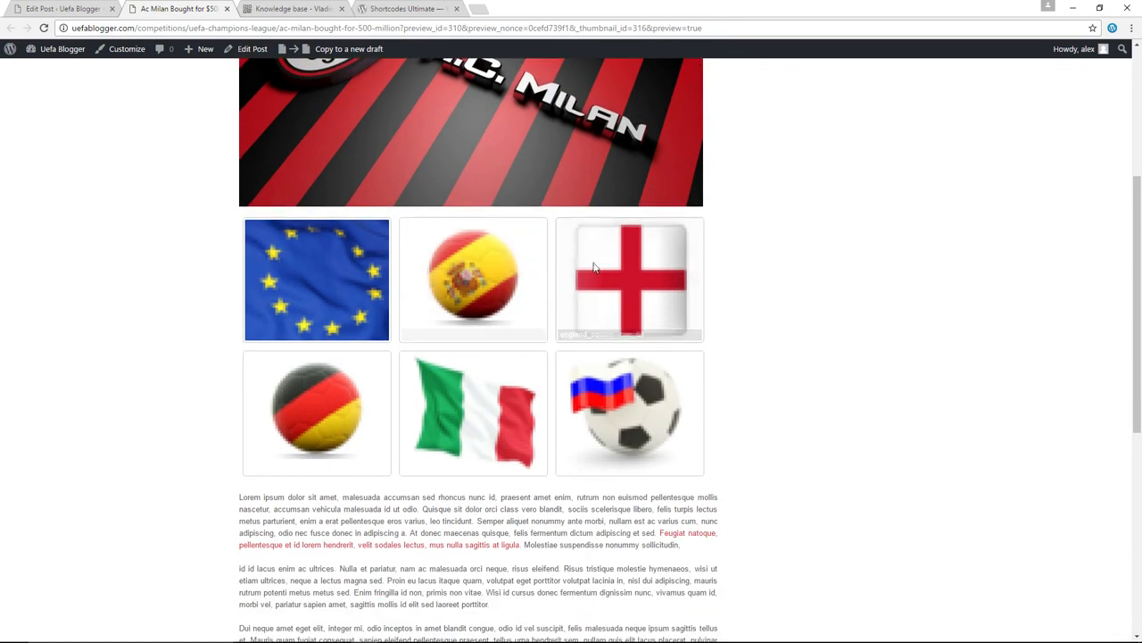
scroll(665, 337, "up", 2)
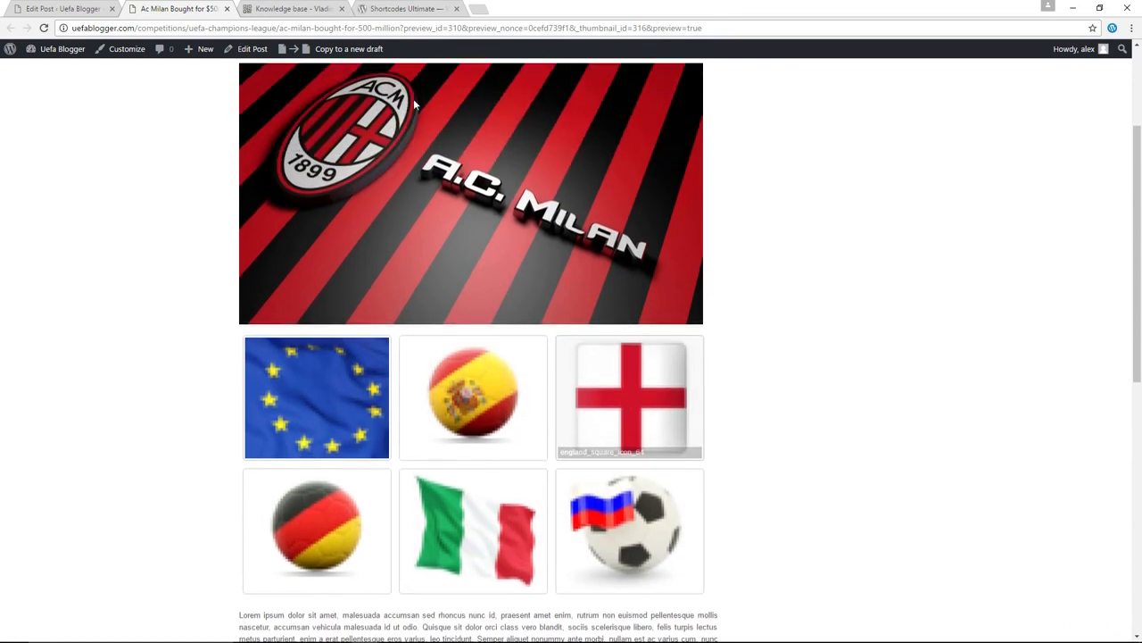
left_click(226, 9)
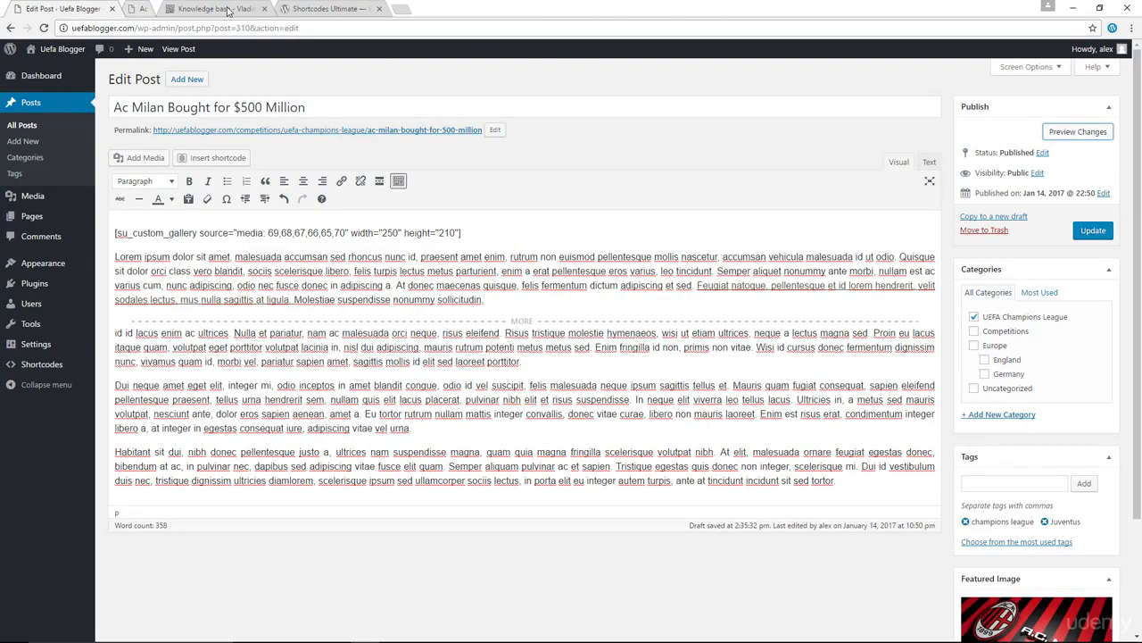
Step: Look over the Other, Data, Gallery, Media and Box categories of shortcodes, then close the shortcode list without inserting anything
left_click(245, 158)
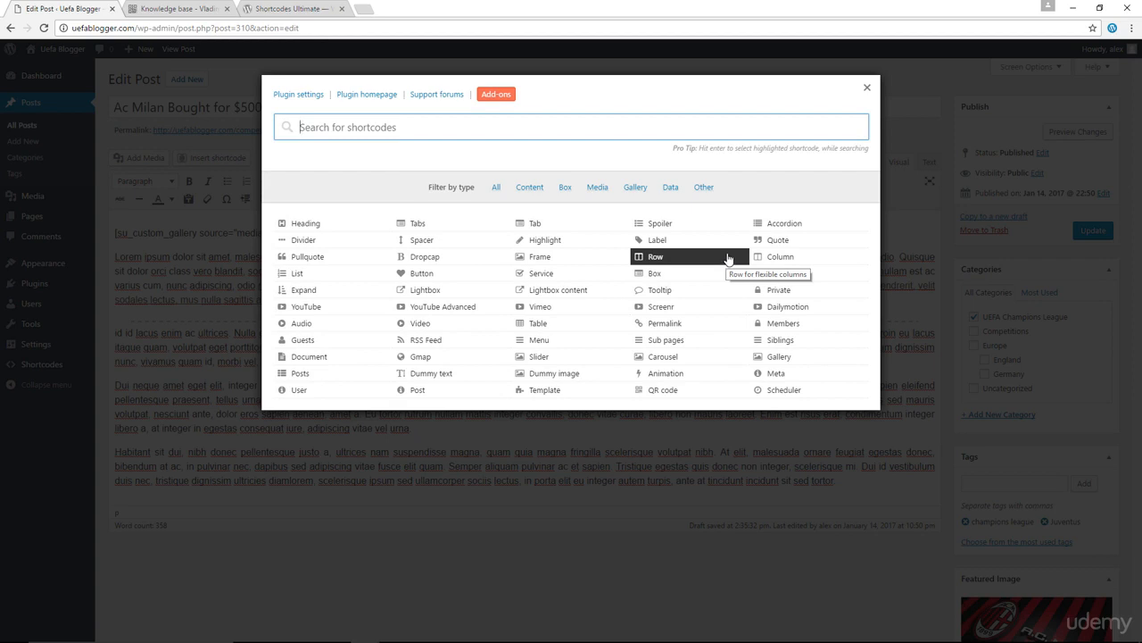
left_click(700, 189)
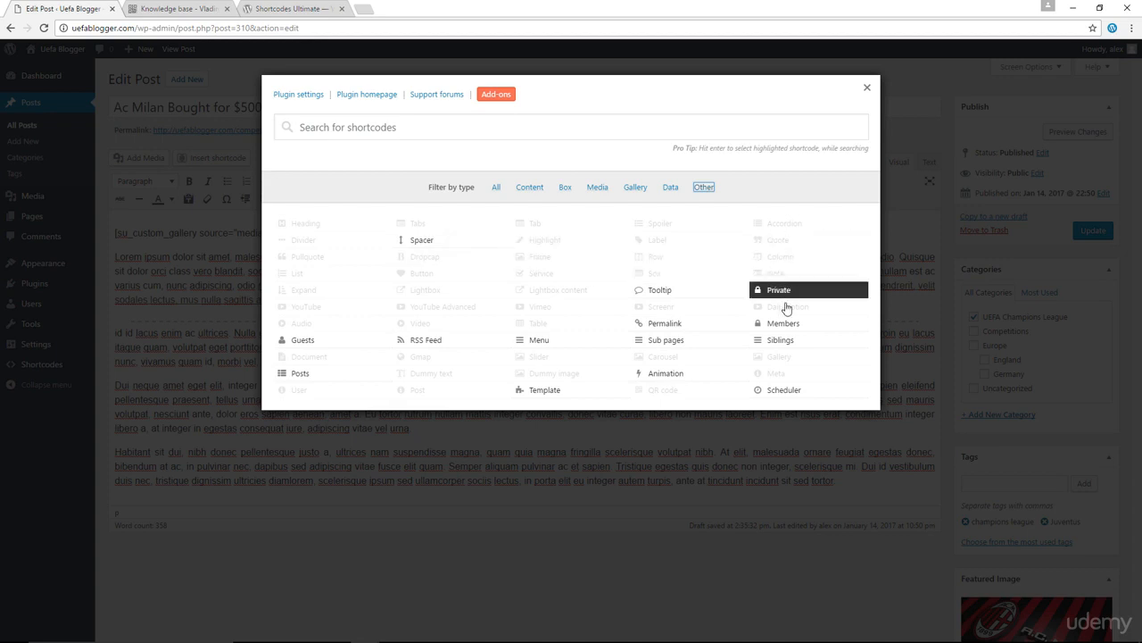
left_click(671, 187)
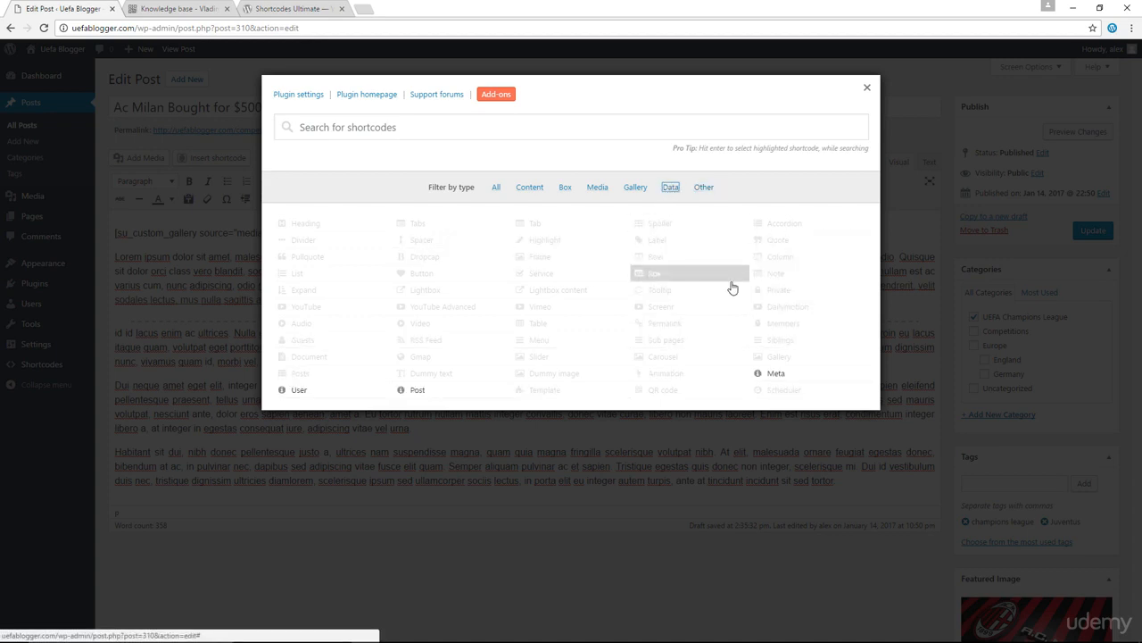
left_click(636, 189)
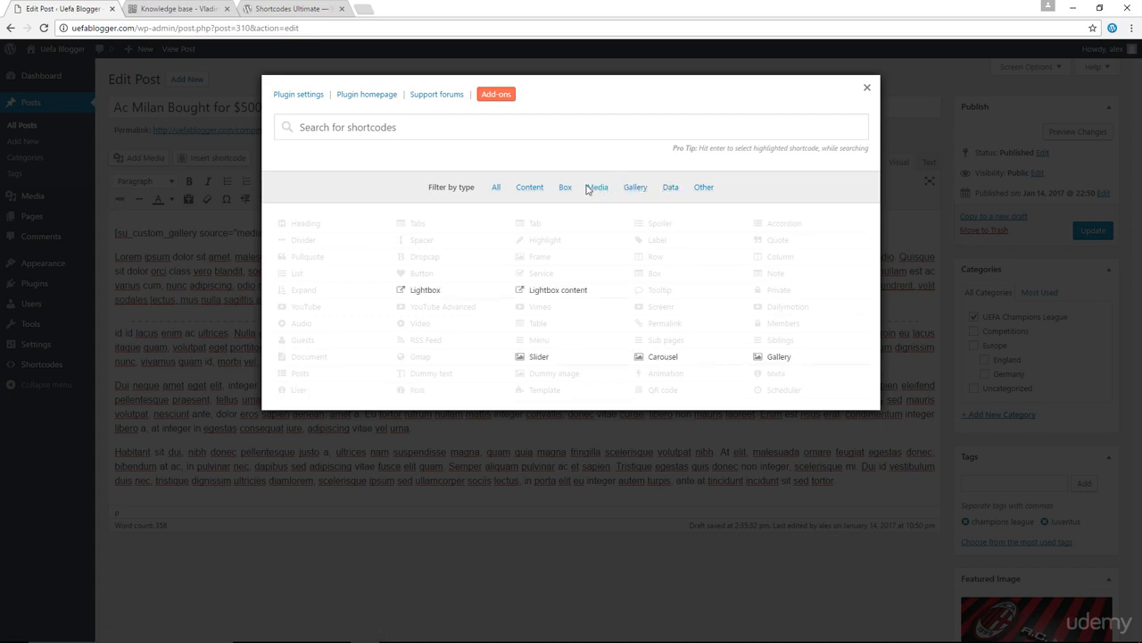
left_click(594, 188)
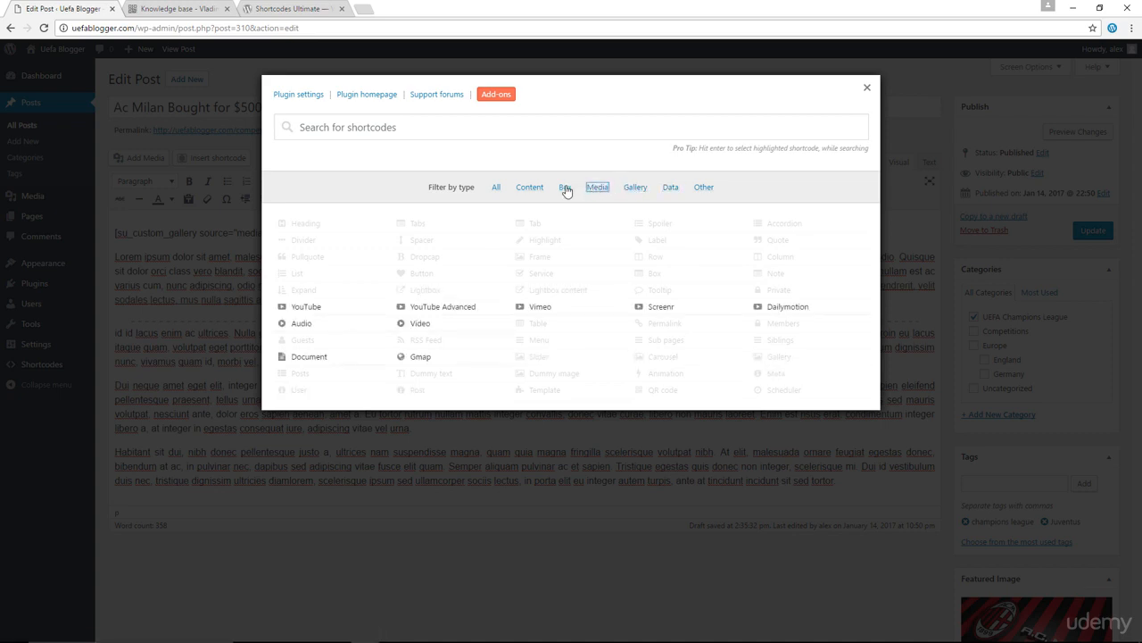
left_click(564, 189)
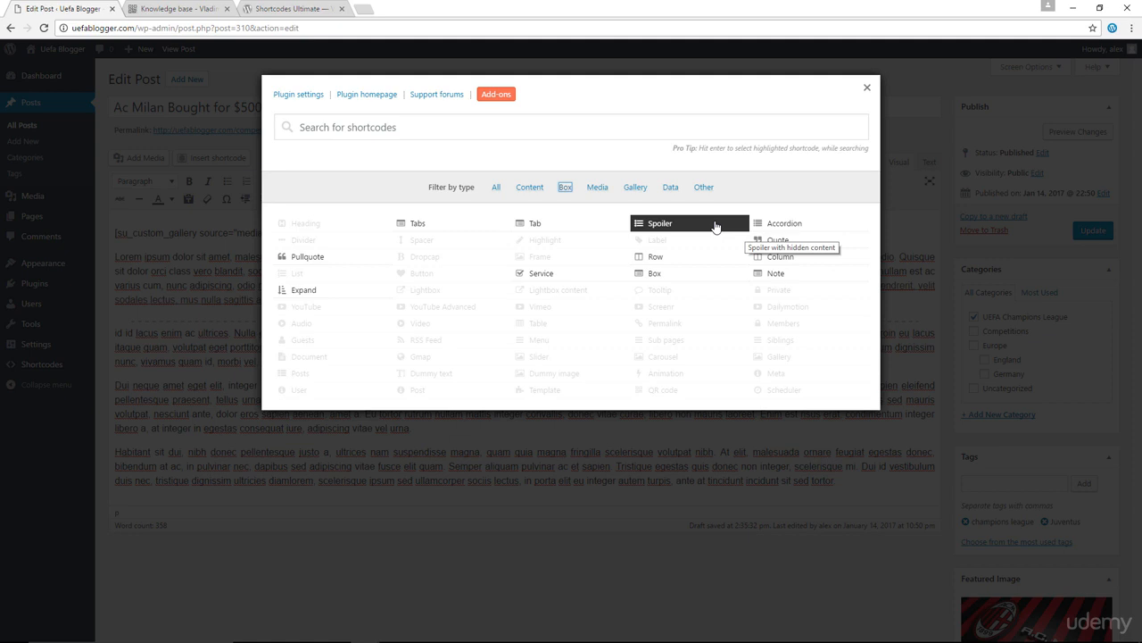
left_click(866, 89)
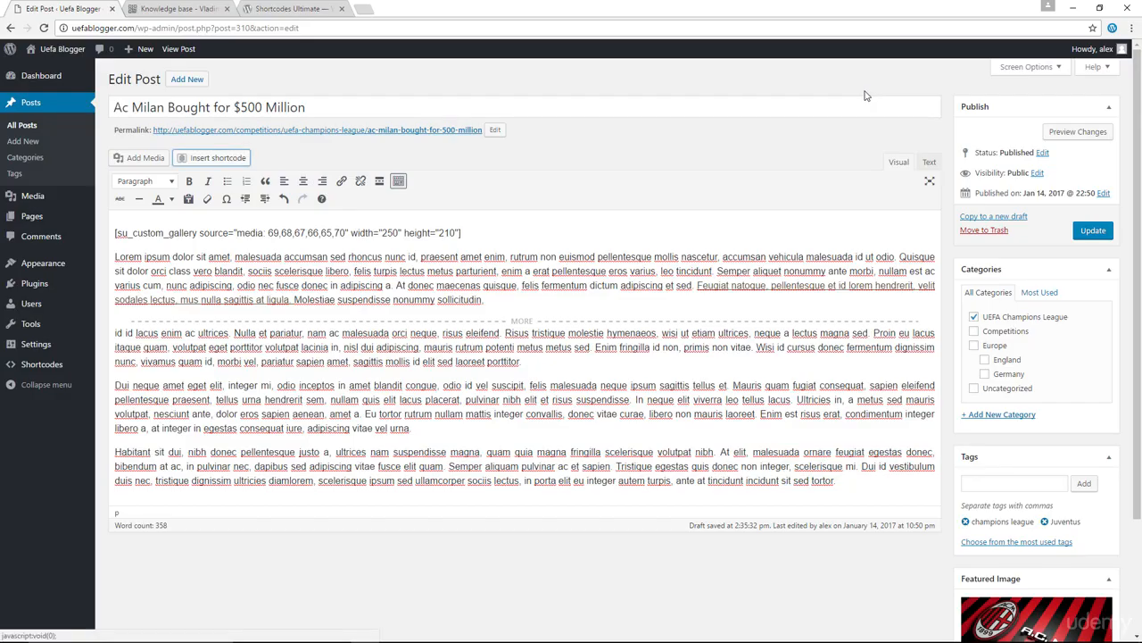